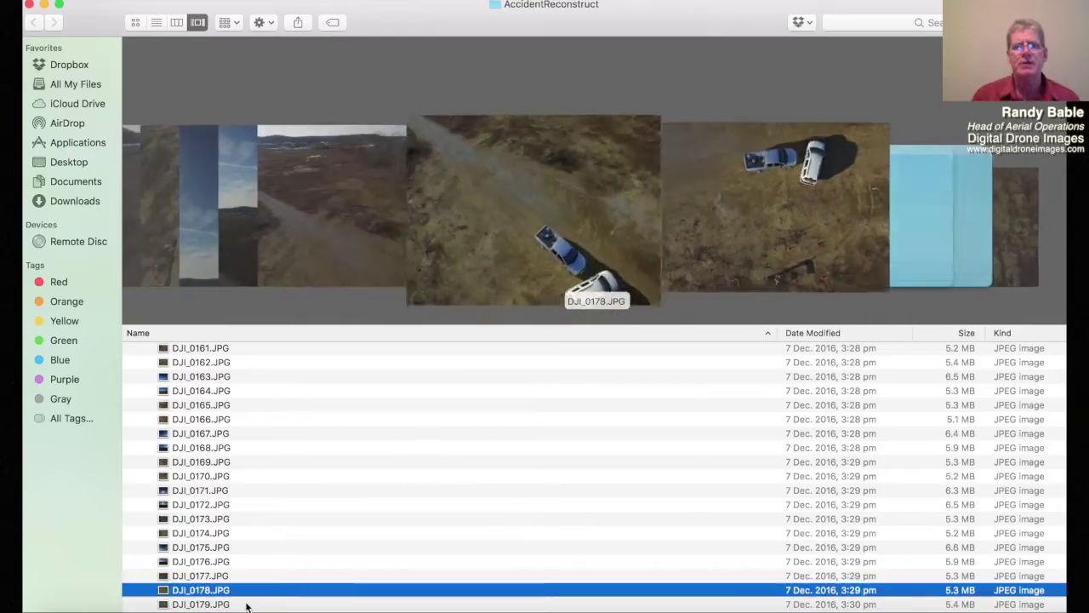
# Step: Browse back through the drone photos in Cover Flow and open the overhead shot DJI_0004.JPG
pyautogui.press('Up')
pyautogui.press('Up')
pyautogui.press('Up')
pyautogui.press('Up')
pyautogui.press('Up')
pyautogui.press('Up')
pyautogui.press('Up')
pyautogui.press('Up')
pyautogui.press('Up')
pyautogui.press('Up')
pyautogui.press('Up')
pyautogui.press('Up')
pyautogui.press('Up')
pyautogui.press('Up')
pyautogui.press('Up')
pyautogui.press('Up')
pyautogui.press('Up')
pyautogui.press('Up')
pyautogui.press('Up')
pyautogui.press('Up')
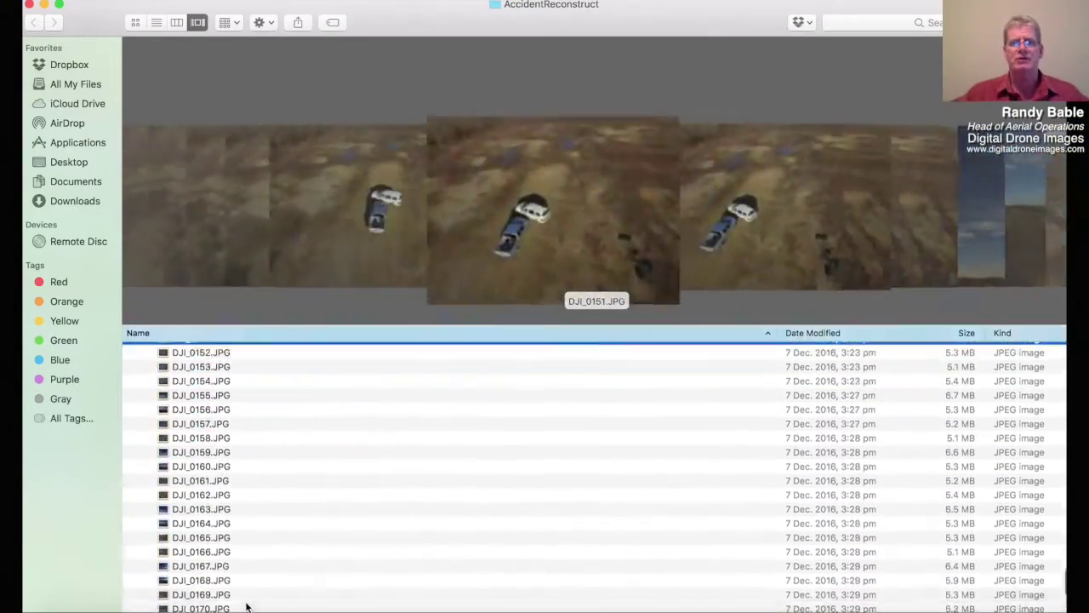
pyautogui.press('Up')
pyautogui.press('Up')
pyautogui.press('Up')
pyautogui.press('Up')
pyautogui.press('Up')
pyautogui.press('Up')
pyautogui.press('Up')
pyautogui.press('Up')
pyautogui.press('Up')
pyautogui.press('Up')
pyautogui.press('Up')
pyautogui.press('Up')
pyautogui.press('Up')
pyautogui.press('Up')
pyautogui.press('Up')
pyautogui.press('Up')
pyautogui.press('Up')
pyautogui.press('Up')
pyautogui.press('Up')
pyautogui.press('Up')
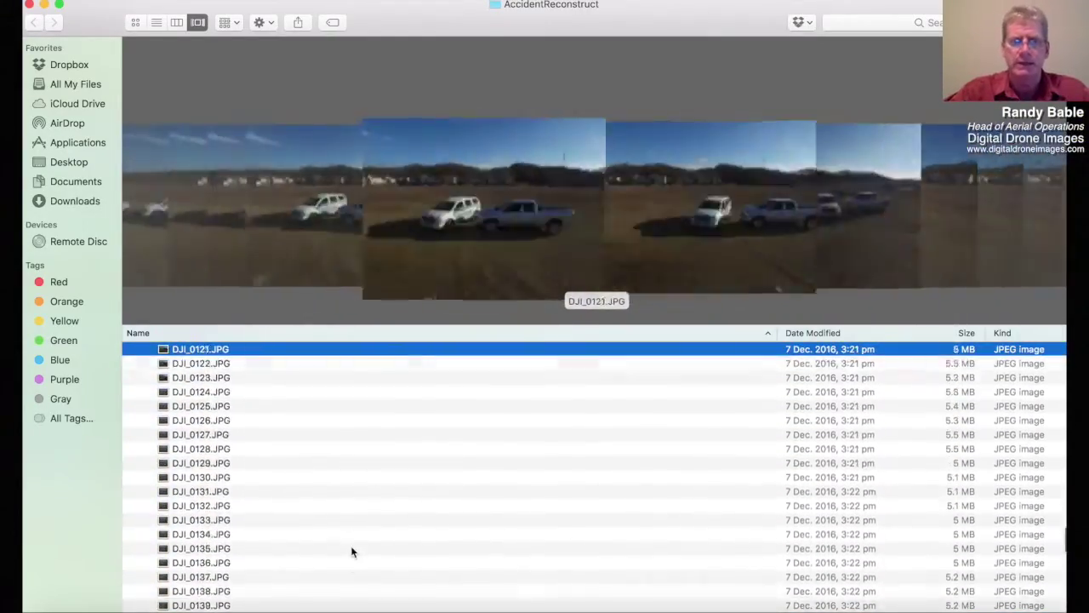
pyautogui.press('Up')
pyautogui.press('Up')
pyautogui.press('Up')
pyautogui.press('Up')
pyautogui.press('Up')
pyautogui.press('Up')
pyautogui.press('Up')
pyautogui.press('Up')
pyautogui.press('Up')
pyautogui.press('Up')
pyautogui.press('Up')
pyautogui.press('Up')
pyautogui.press('Up')
pyautogui.press('Up')
pyautogui.press('Up')
pyautogui.press('Up')
pyautogui.press('Up')
pyautogui.press('Up')
pyautogui.press('Up')
pyautogui.press('Up')
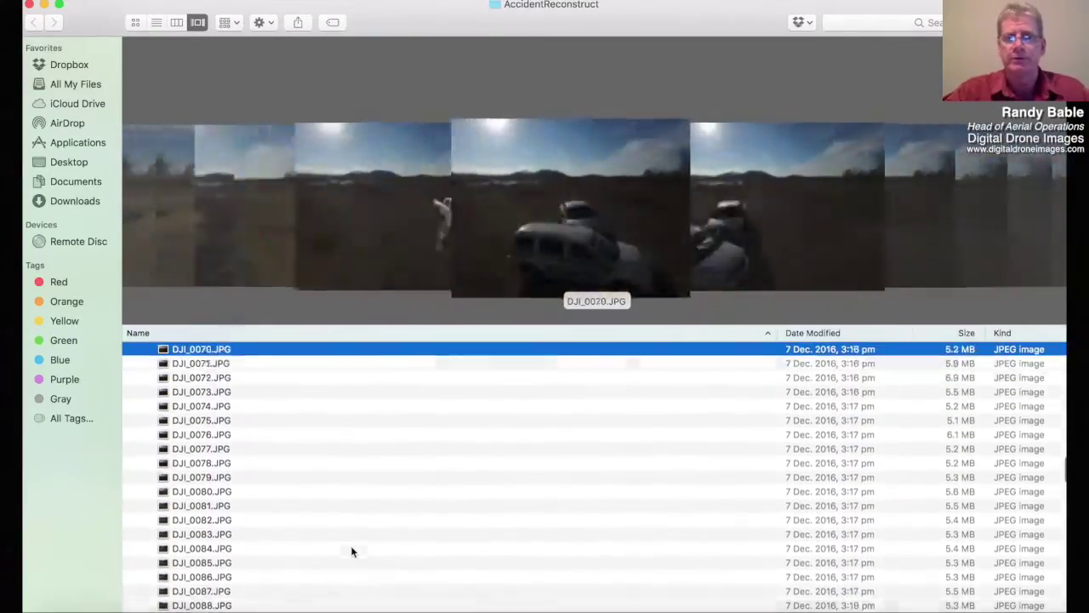
pyautogui.press('Up')
pyautogui.press('Up')
pyautogui.press('Up')
pyautogui.press('Up')
pyautogui.press('Up')
pyautogui.press('Up')
pyautogui.press('Up')
pyautogui.press('Up')
pyautogui.press('Up')
pyautogui.press('Up')
pyautogui.press('Up')
pyautogui.press('Up')
pyautogui.press('Up')
pyautogui.press('Up')
pyautogui.press('Up')
pyautogui.press('Up')
pyautogui.press('Up')
pyautogui.press('Up')
pyautogui.press('Up')
pyautogui.press('Up')
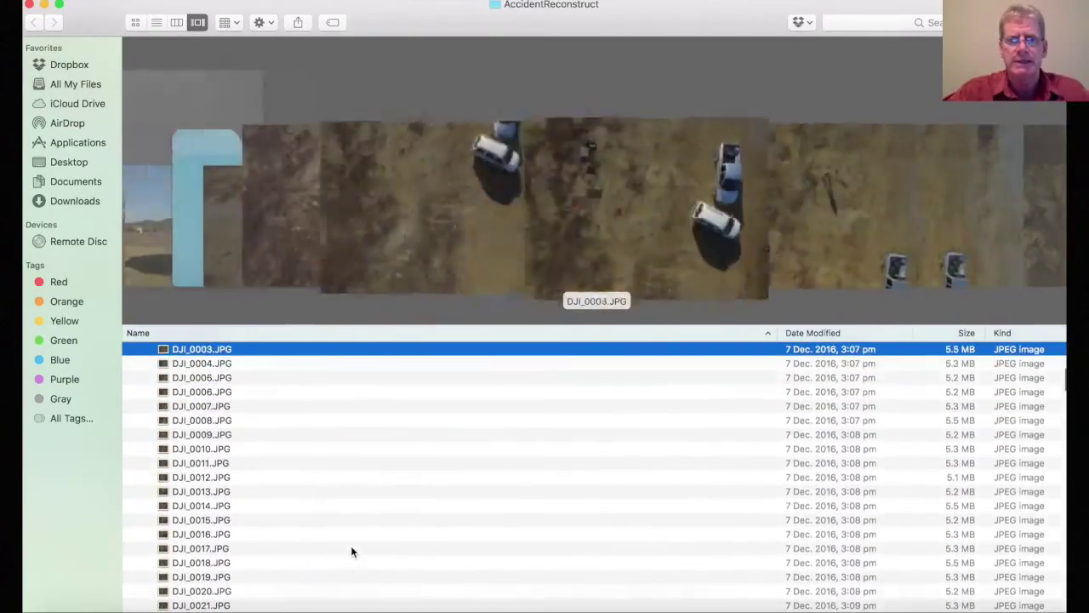
pyautogui.click(724, 363)
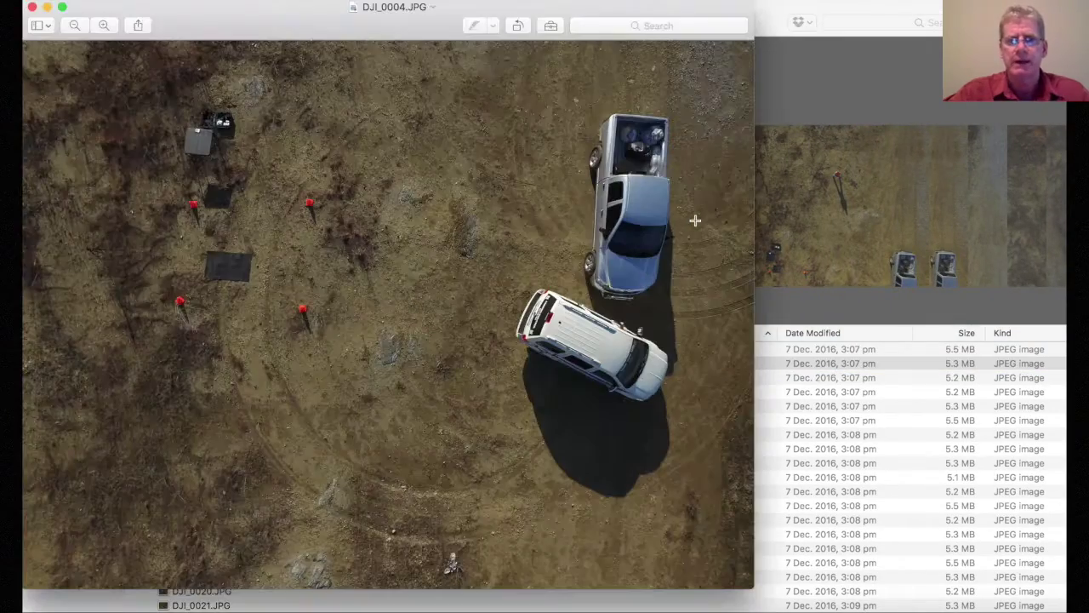
# Step: Zoom in and out on the DJI_0004.JPG overhead view of the pickup and SUV, then close it
pyautogui.scroll(10, 624, 278)
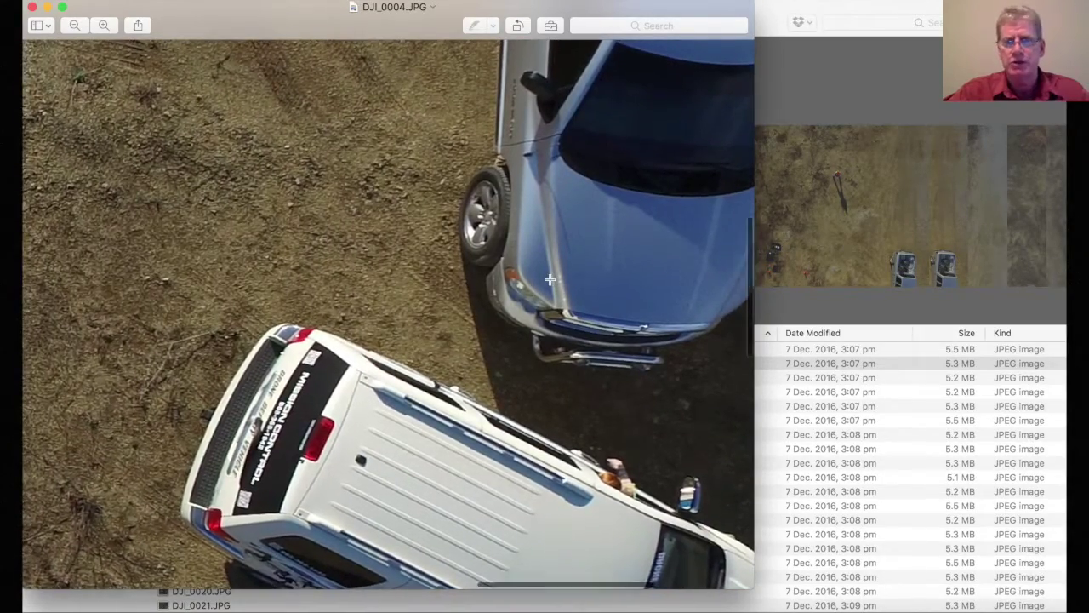
pyautogui.scroll(-8, 550, 280)
pyautogui.scroll(-3, 550, 280)
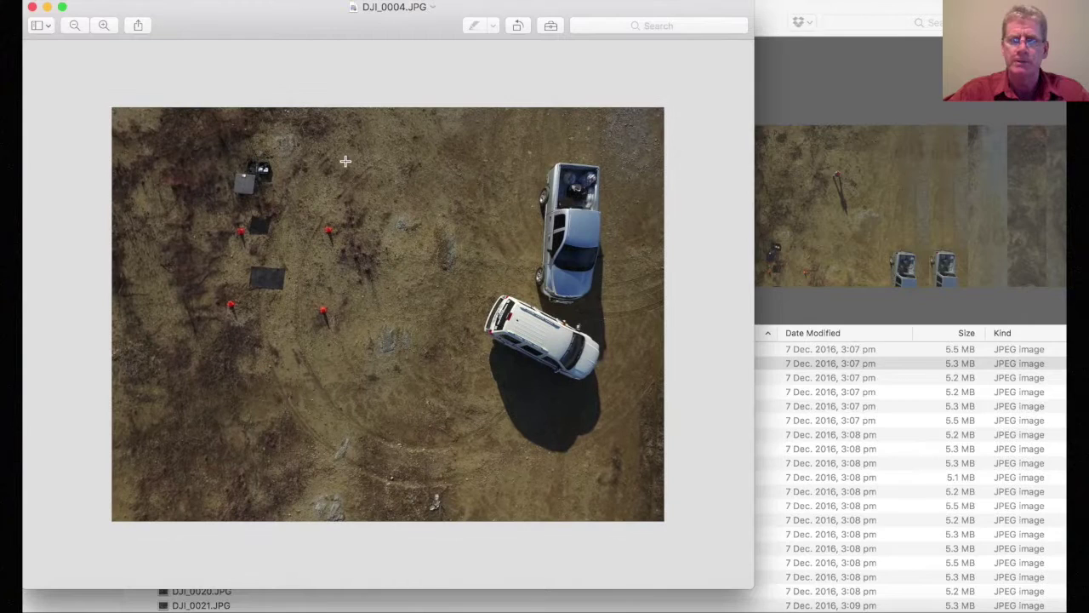
pyautogui.click(33, 7)
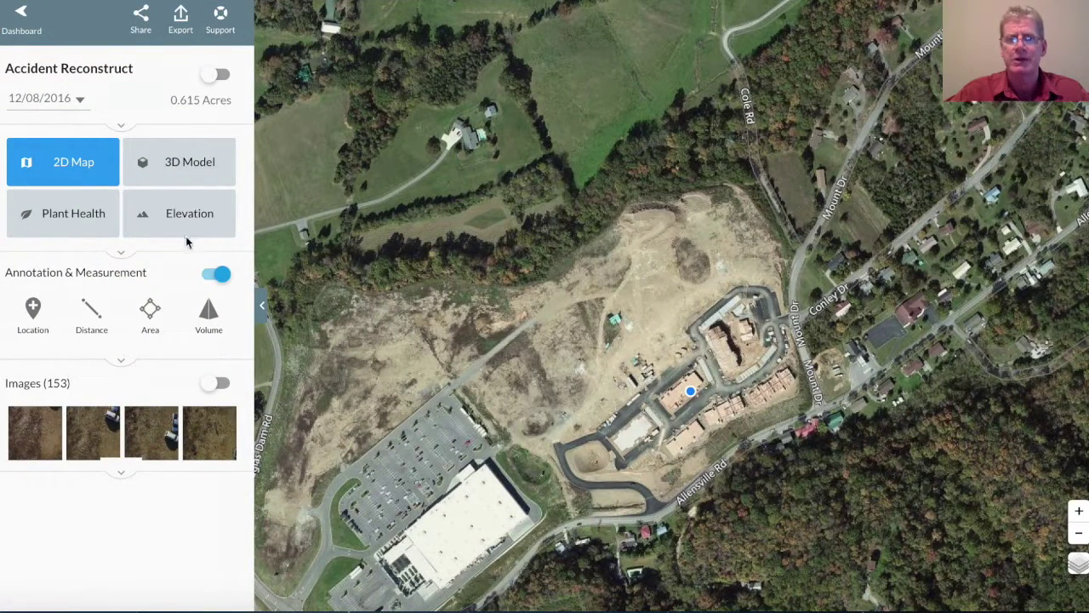
# Step: Switch on the Accident Reconstruct drone map layer and zoom into the accident-scene overlay
pyautogui.click(214, 75)
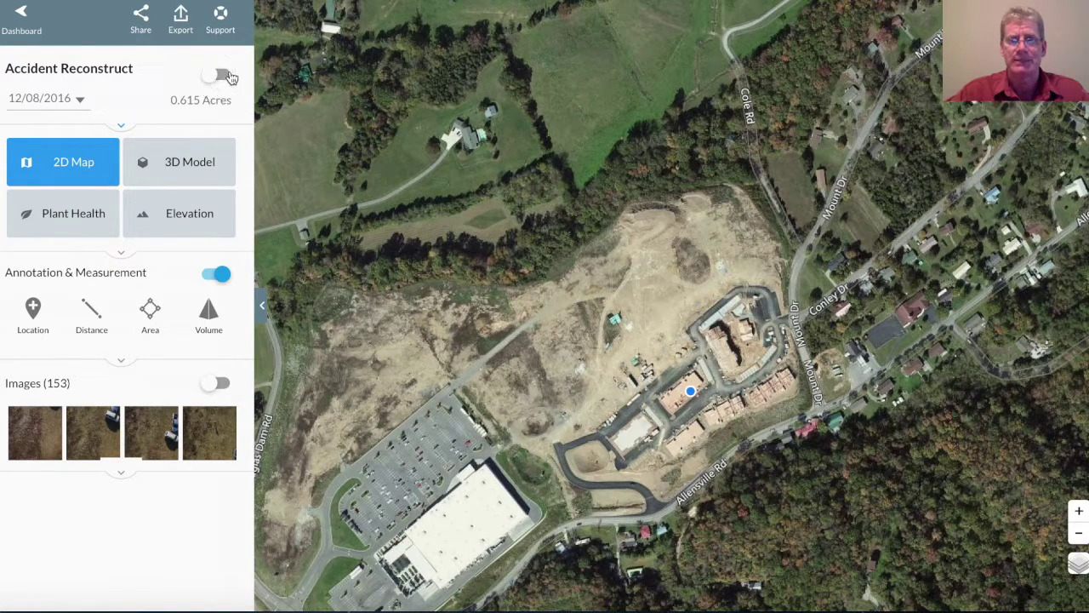
pyautogui.click(228, 75)
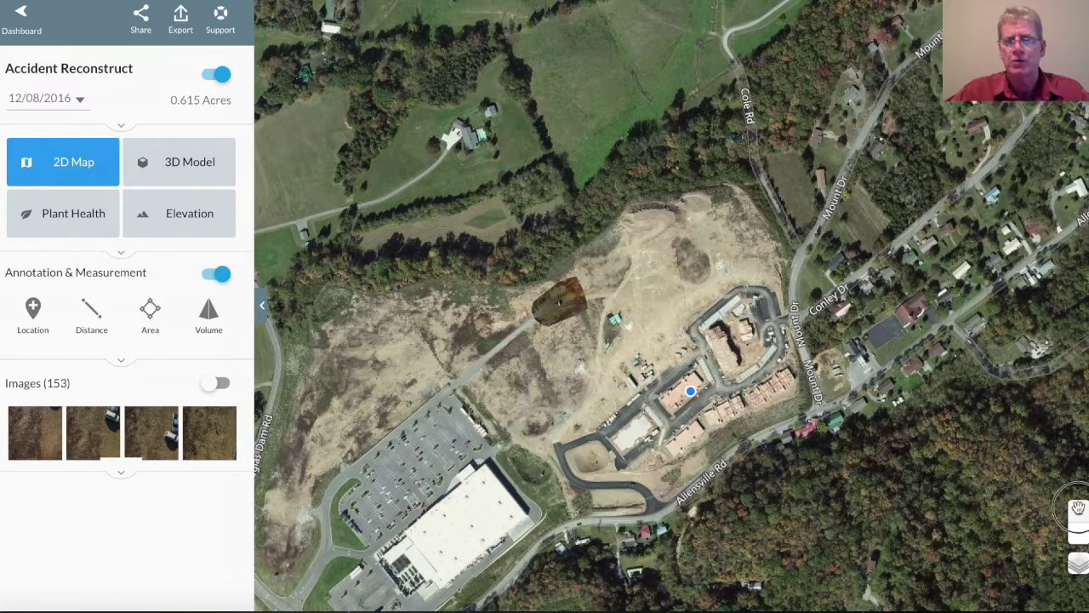
pyautogui.click(1078, 511)
pyautogui.click(1078, 511)
pyautogui.click(1079, 513)
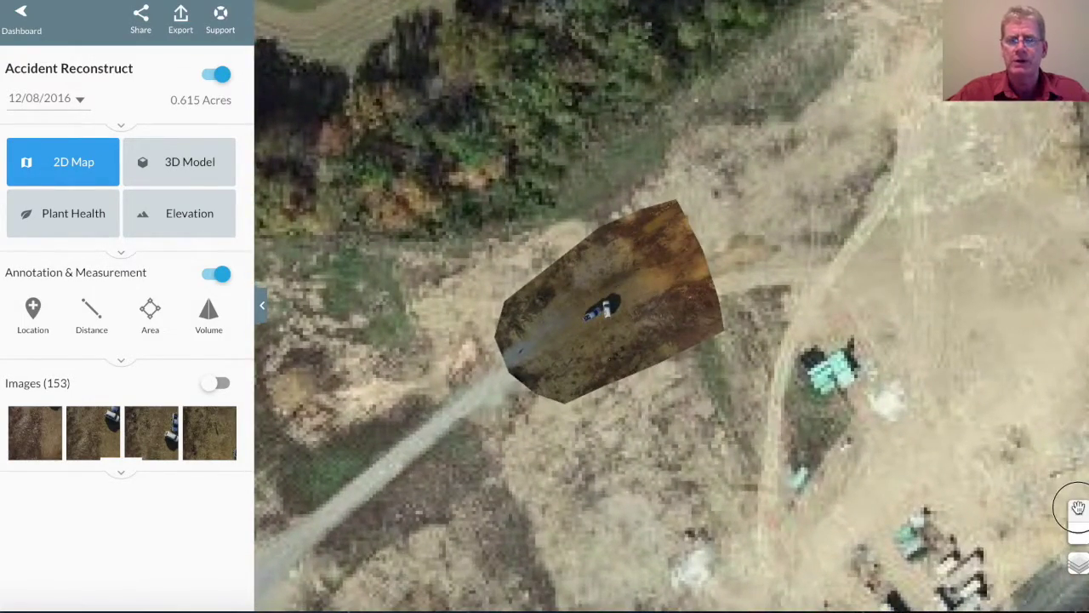
pyautogui.click(1079, 513)
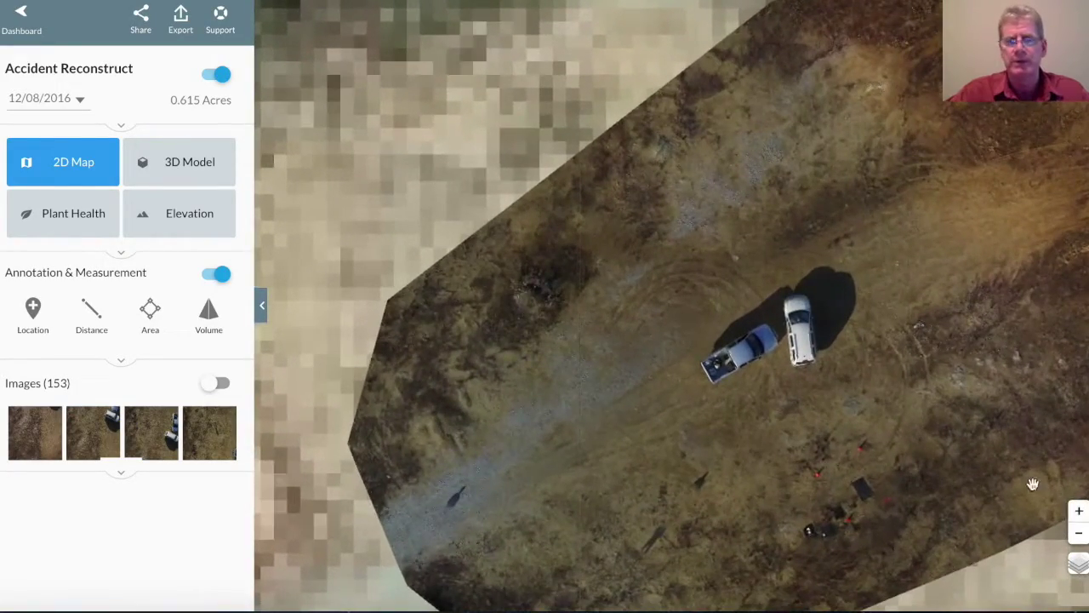
# Step: Pan and zoom the map to frame the pickup truck and white SUV closely
pyautogui.moveTo(980, 462); pyautogui.dragTo(865, 448)
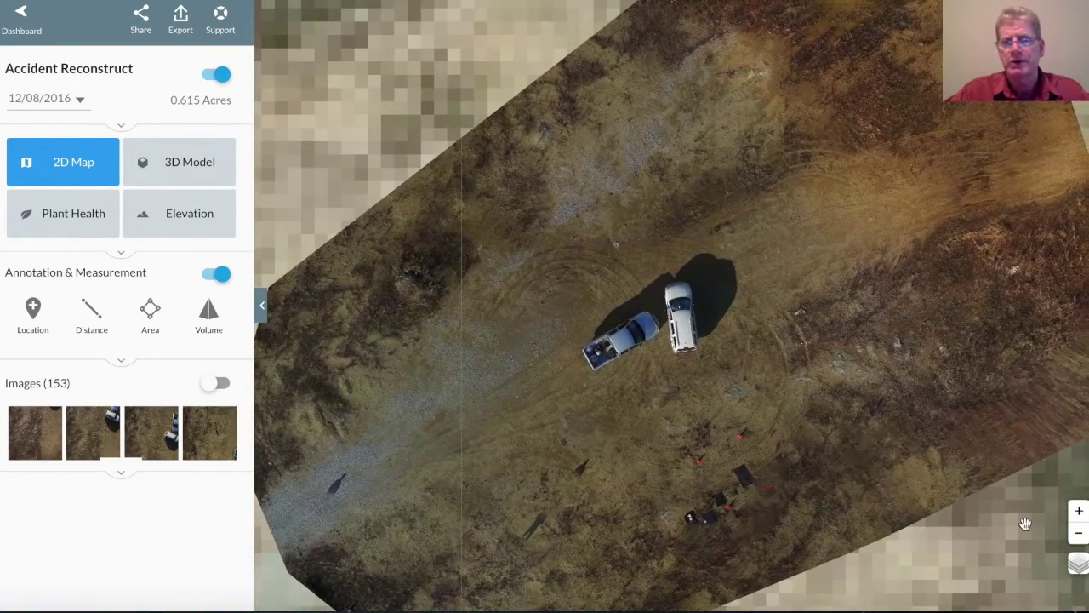
pyautogui.click(1079, 511)
pyautogui.click(1079, 512)
pyautogui.moveTo(977, 464); pyautogui.dragTo(703, 396)
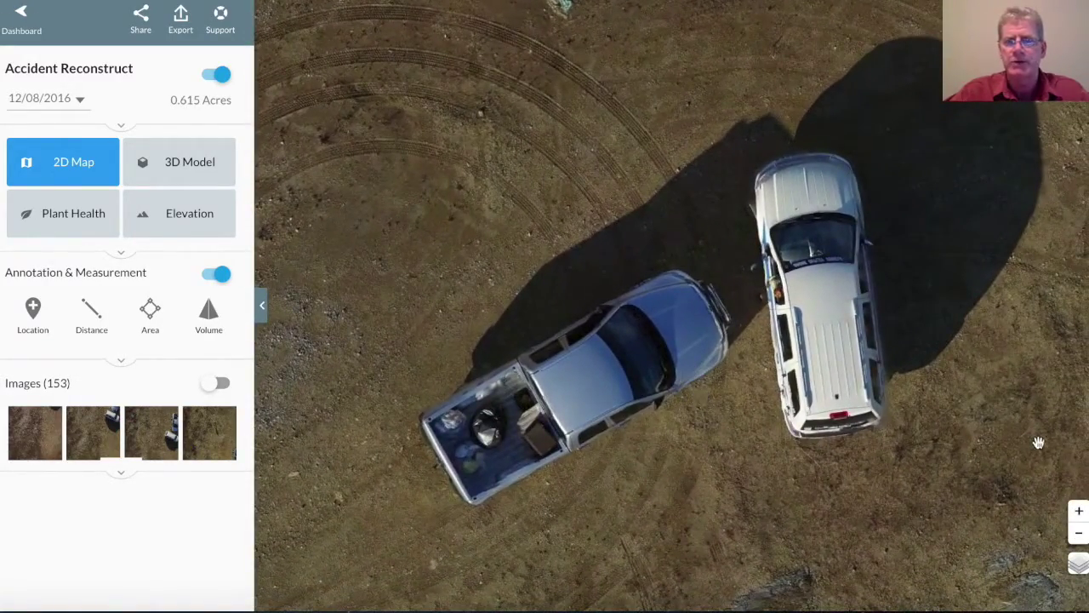
pyautogui.click(1080, 509)
pyautogui.moveTo(975, 488); pyautogui.dragTo(934, 366)
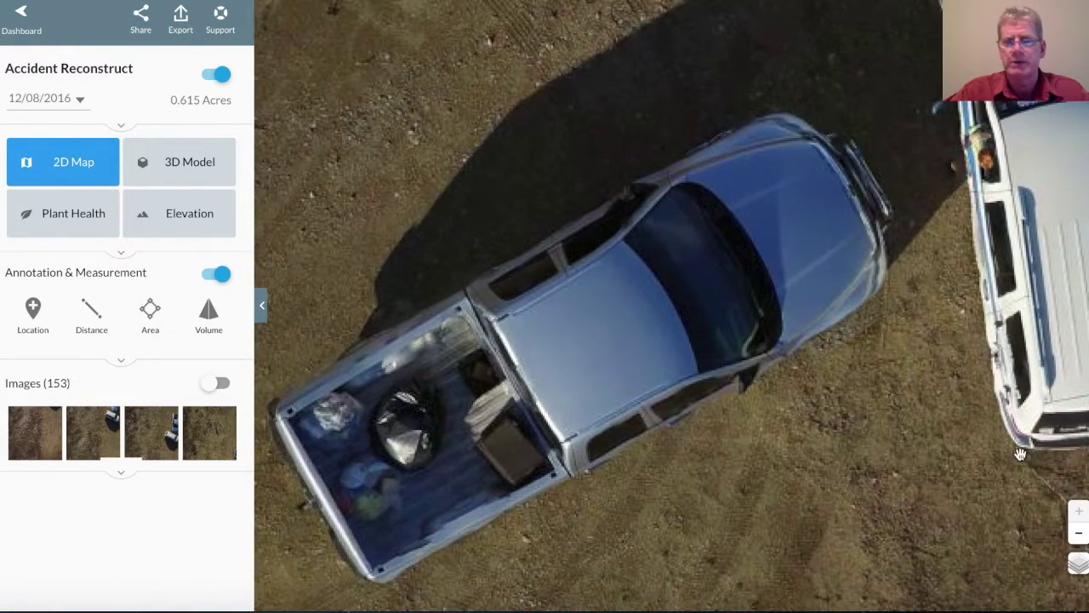
pyautogui.click(1079, 533)
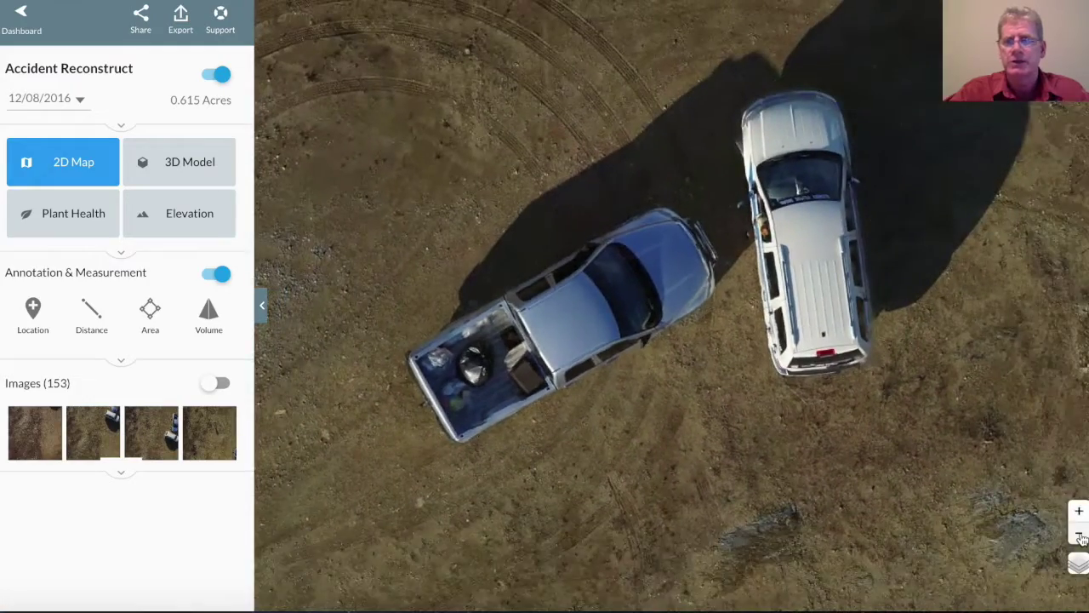
pyautogui.click(1080, 535)
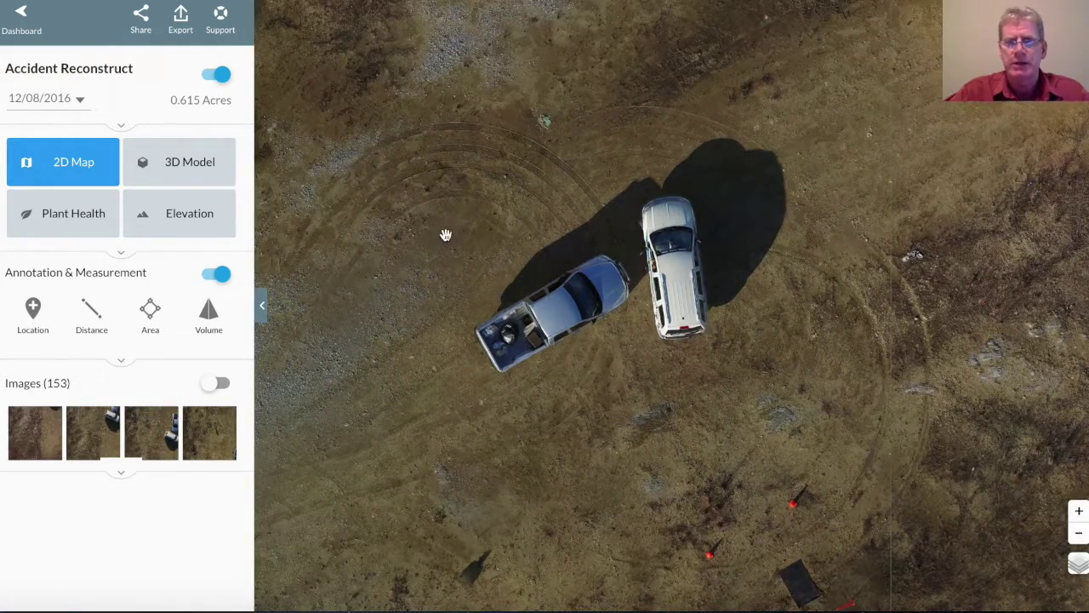
pyautogui.click(69, 219)
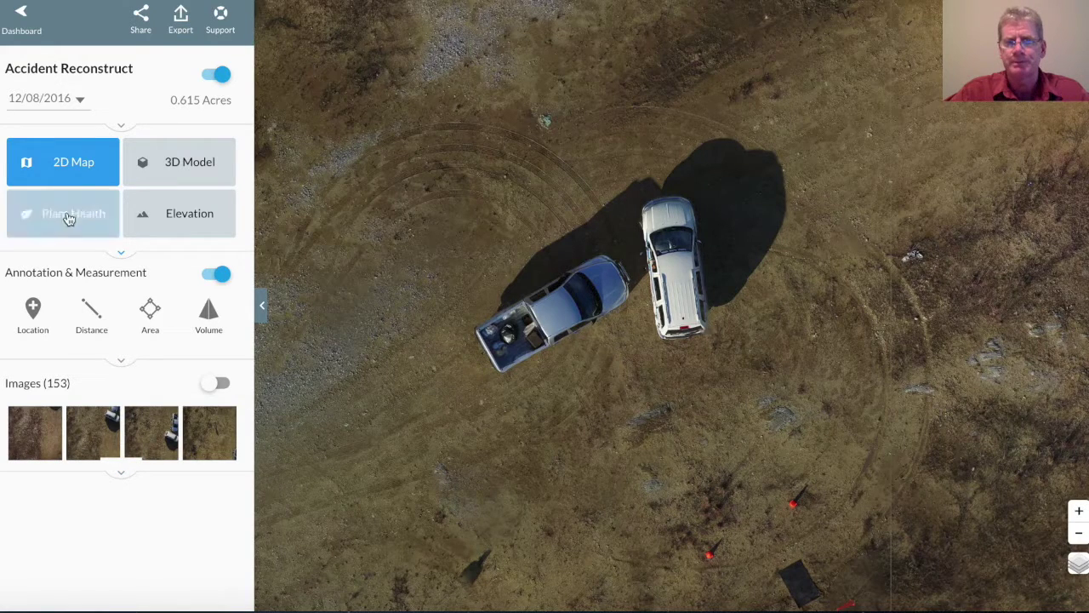
# Step: Measure an 18.55 ft distance line from the pickup's tailgate toward the southwest
pyautogui.click(92, 312)
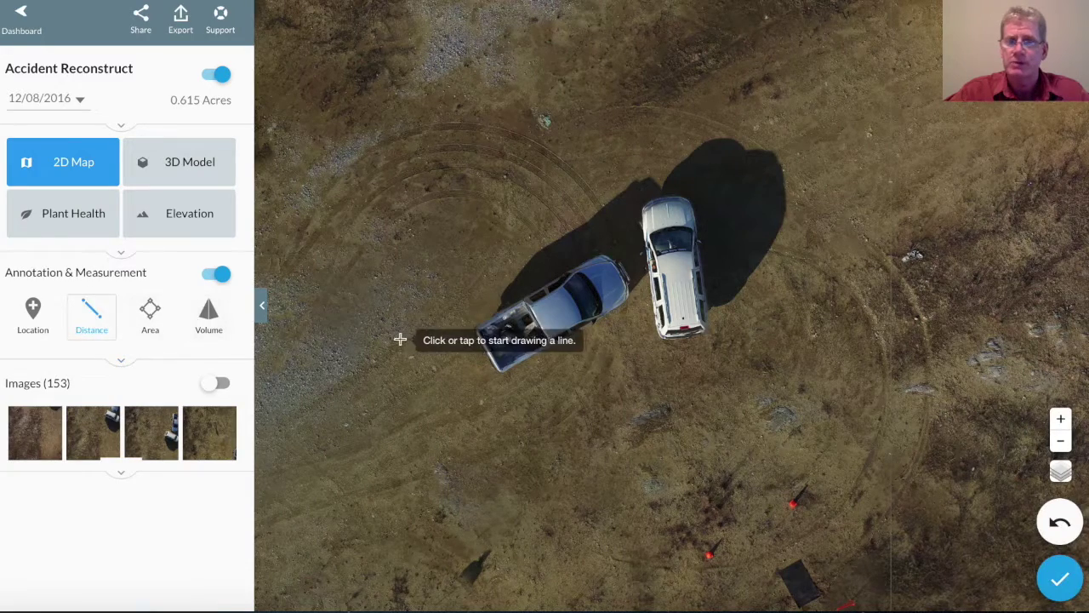
pyautogui.click(474, 338)
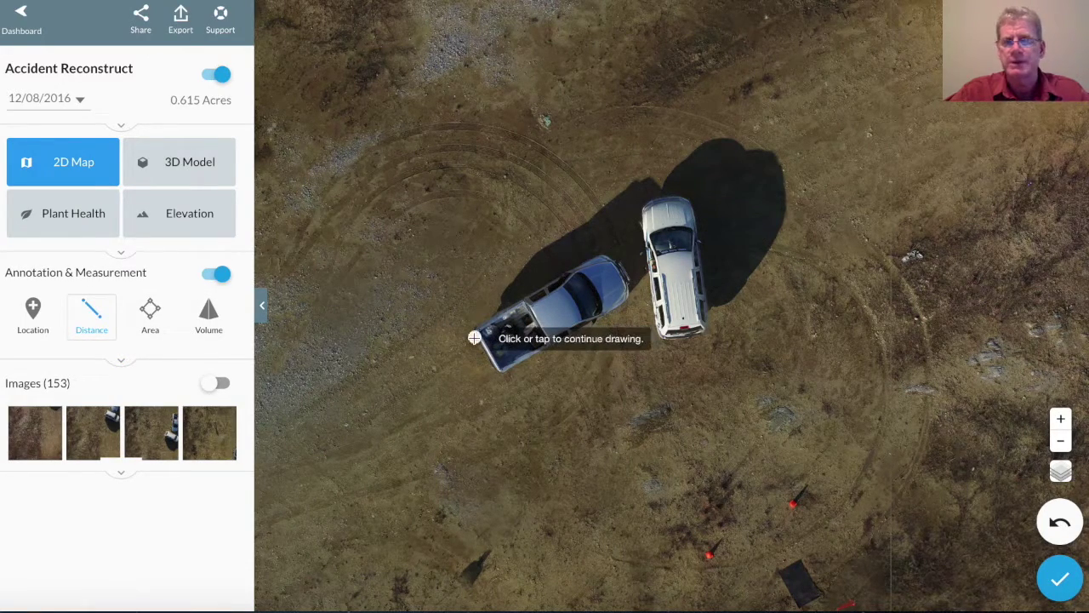
pyautogui.click(351, 432)
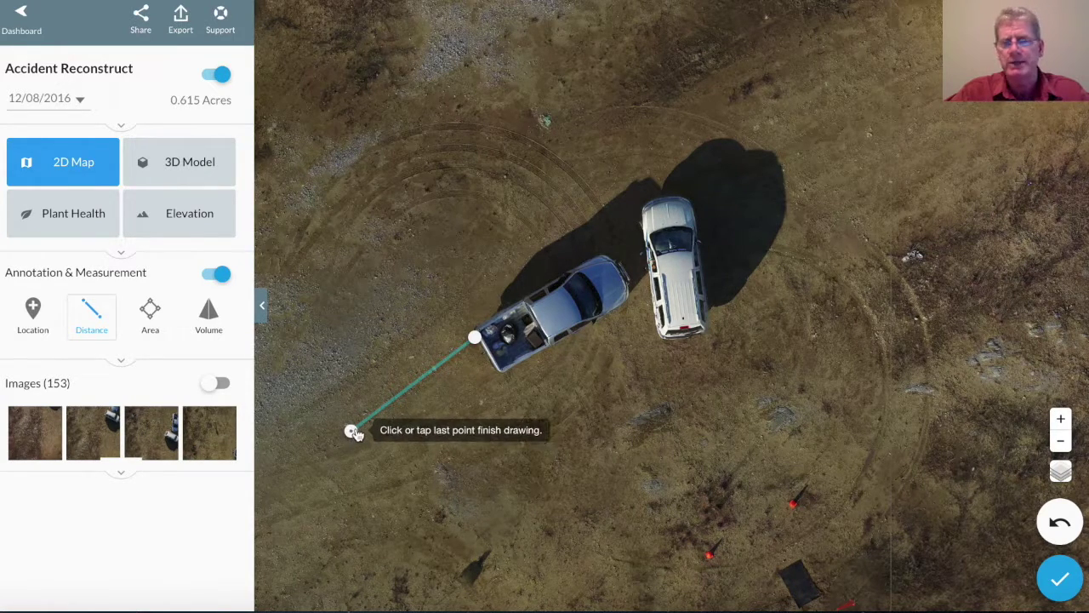
pyautogui.click(350, 432)
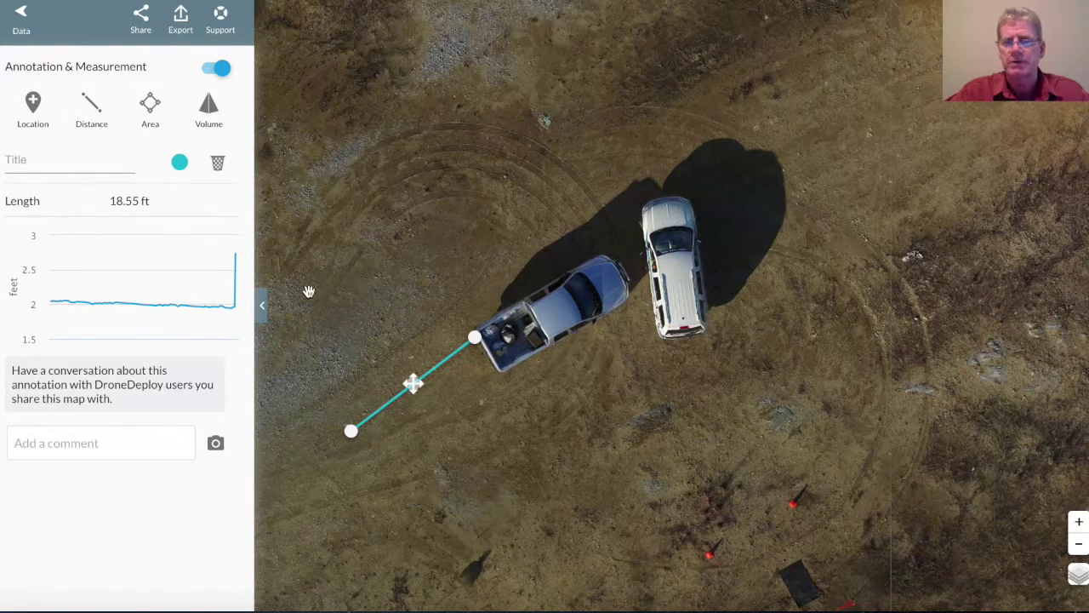
# Step: Measure a 23.16 ft line from below the white SUV to the red cone
pyautogui.click(95, 104)
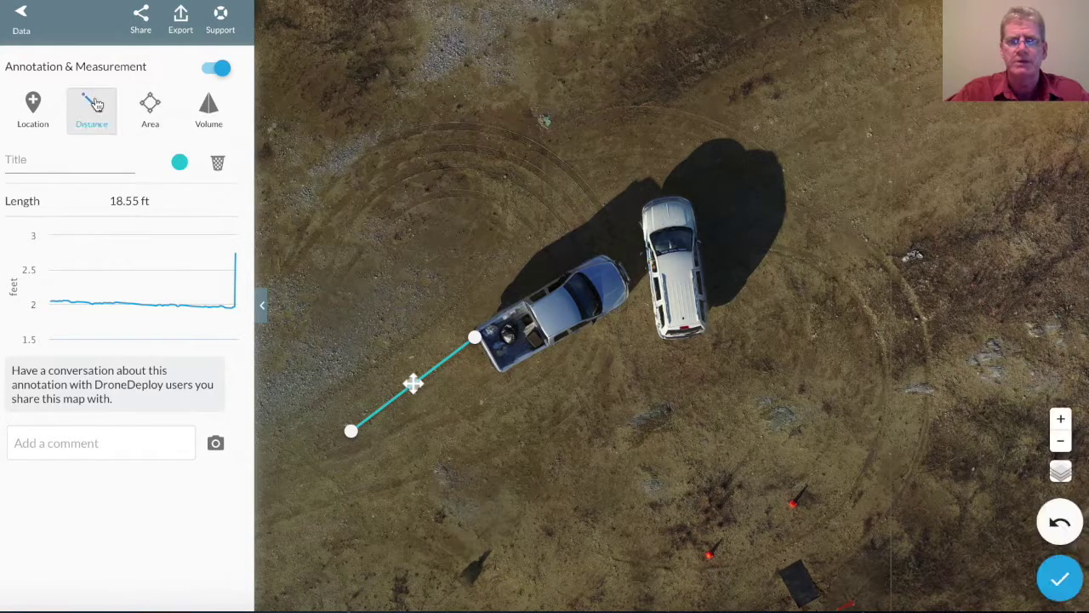
pyautogui.click(661, 343)
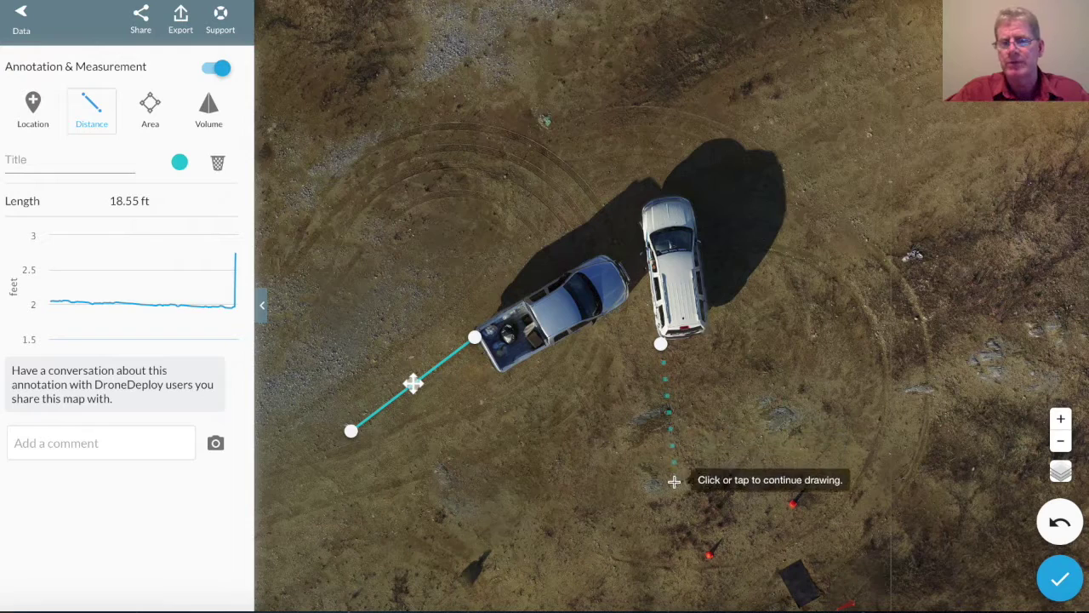
pyautogui.click(682, 537)
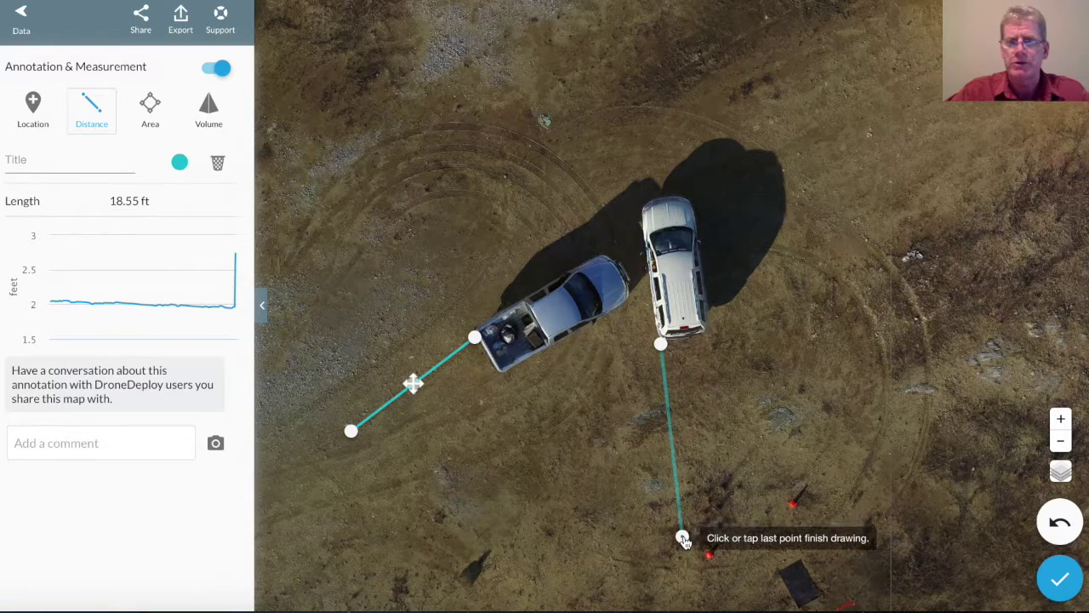
pyautogui.click(681, 537)
pyautogui.click(684, 538)
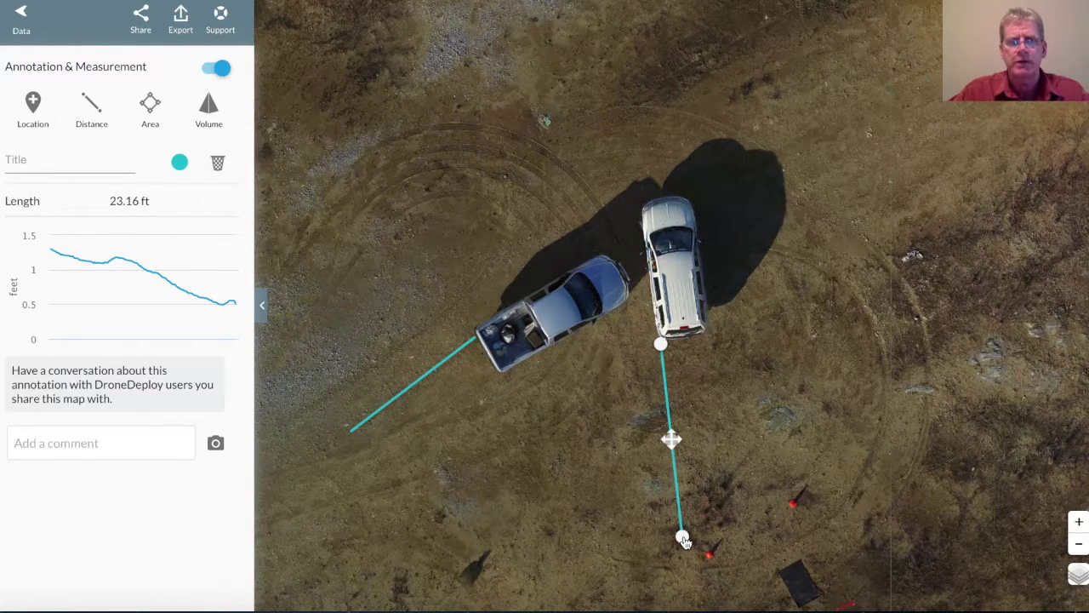
pyautogui.click(34, 103)
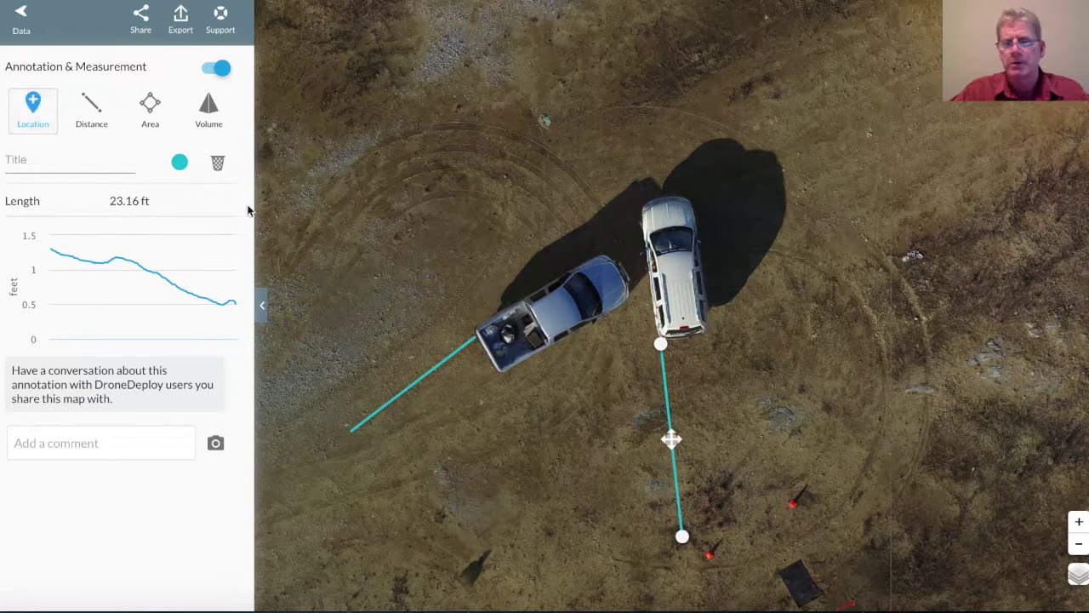
pyautogui.click(705, 439)
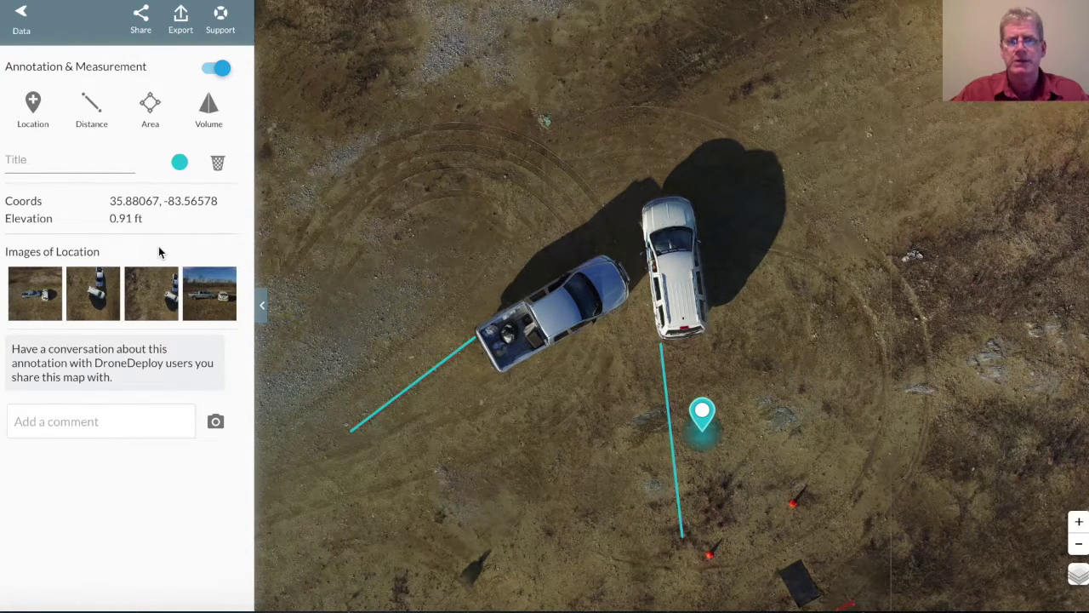
pyautogui.moveTo(210, 287)
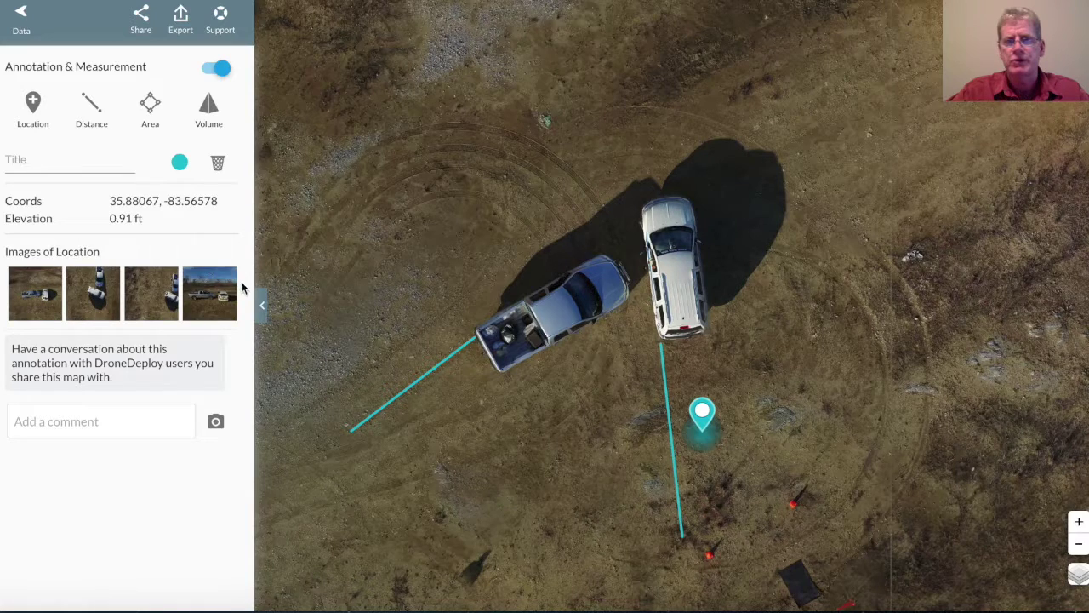
pyautogui.click(213, 303)
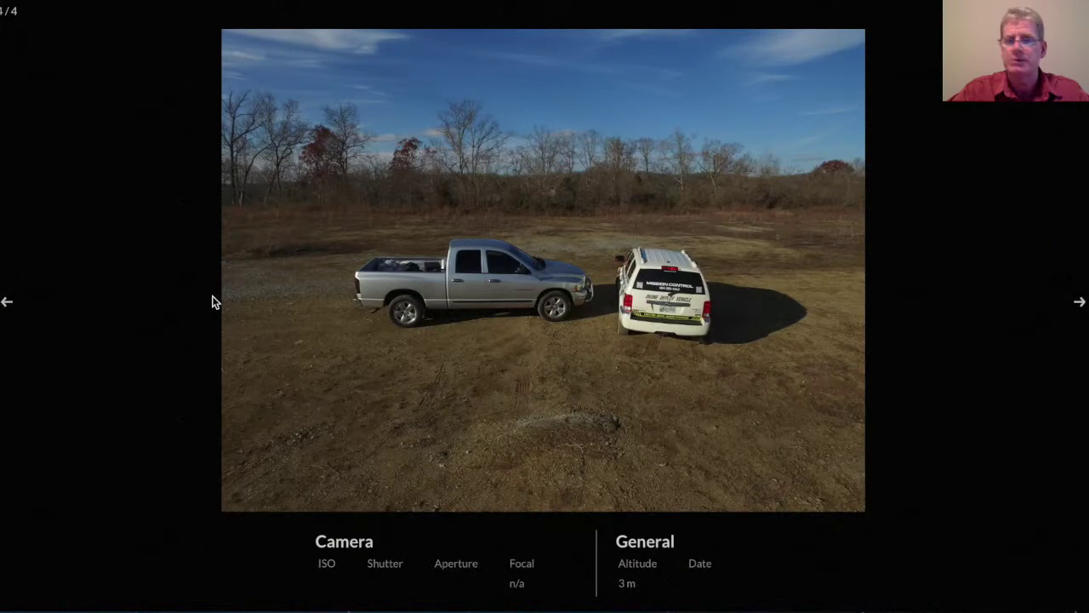
pyautogui.click(8, 302)
pyautogui.click(7, 302)
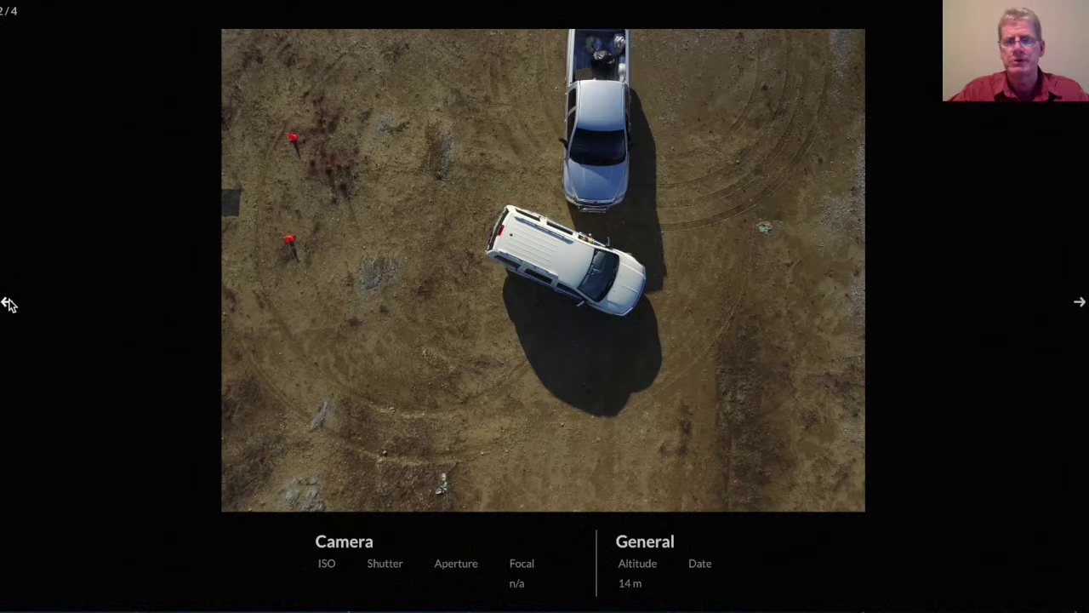
pyautogui.click(8, 302)
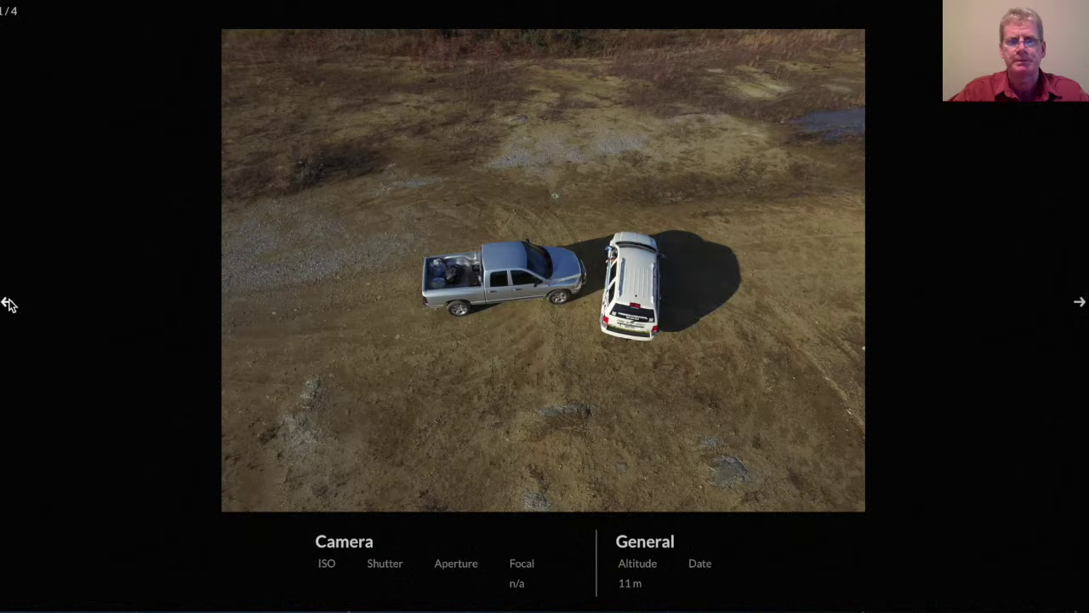
pyautogui.click(7, 303)
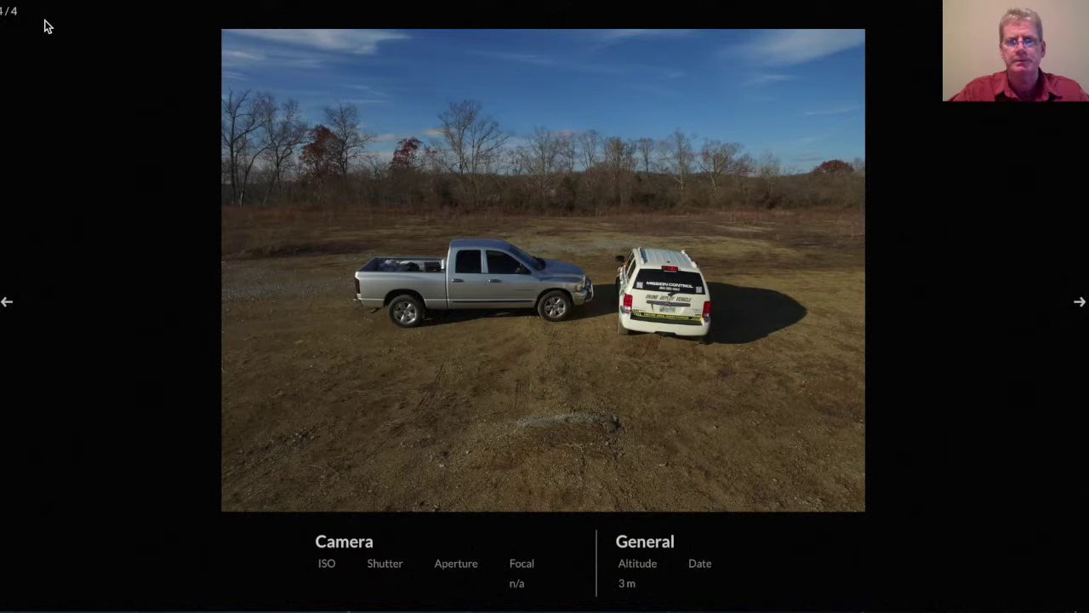
pyautogui.click(21, 7)
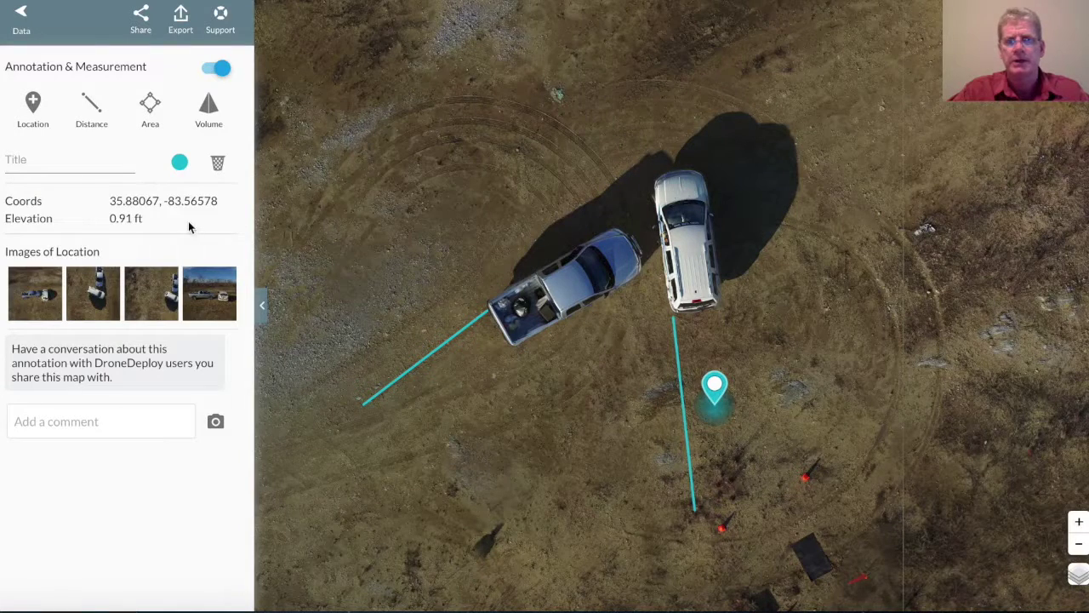
# Step: Title the first marker 'Vehicle 1 stop distance' and add a 'Vehicle 2 stop distance' marker beside the pickup's line
pyautogui.click(39, 161)
pyautogui.write('Car 1')
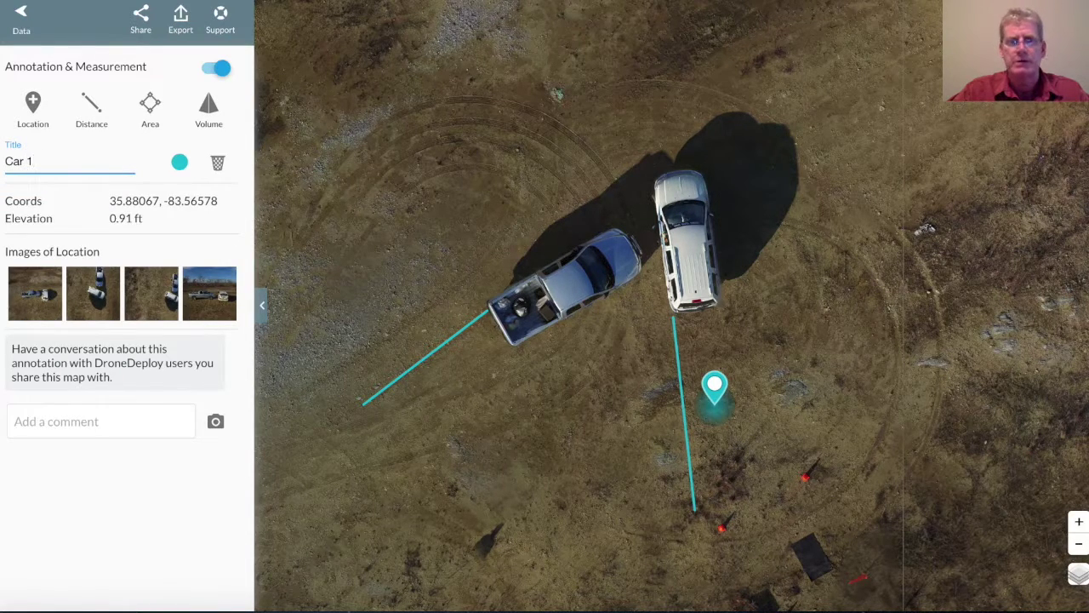
pyautogui.write('Vehicle 1 stop distance')
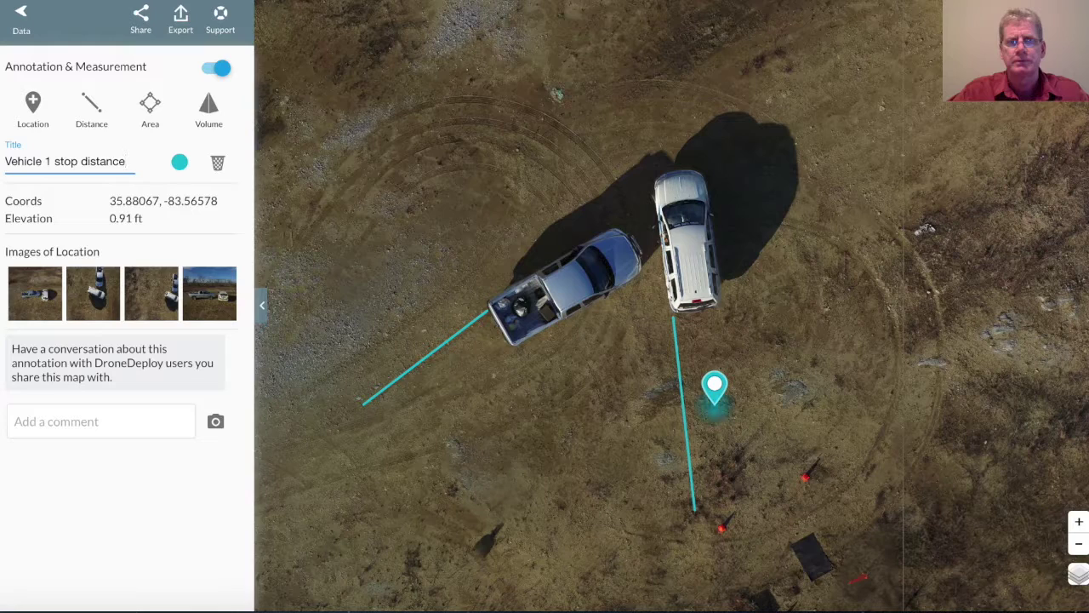
pyautogui.click(32, 102)
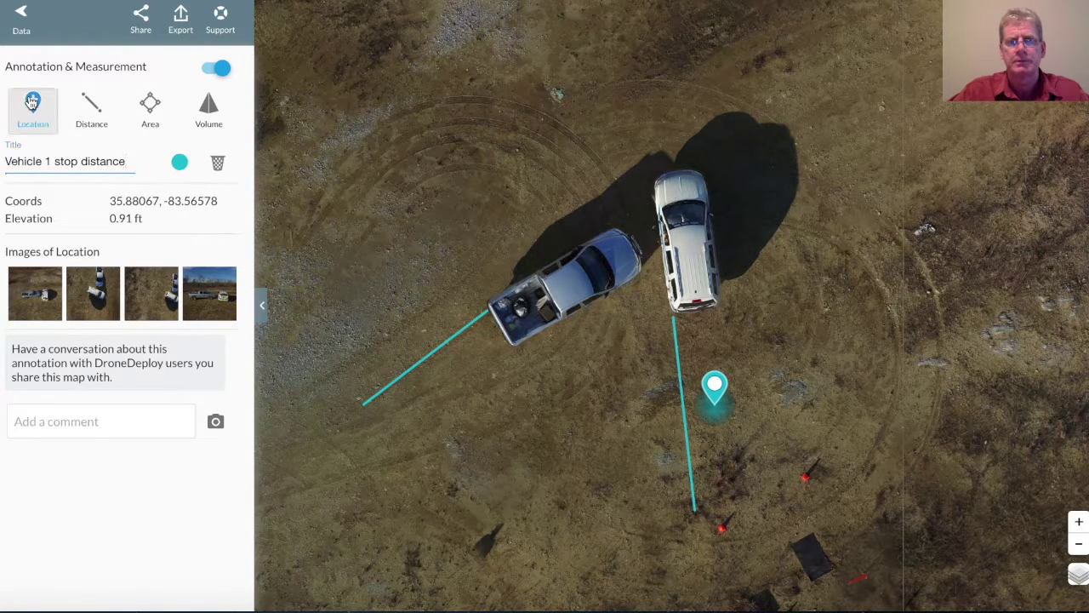
pyautogui.click(418, 331)
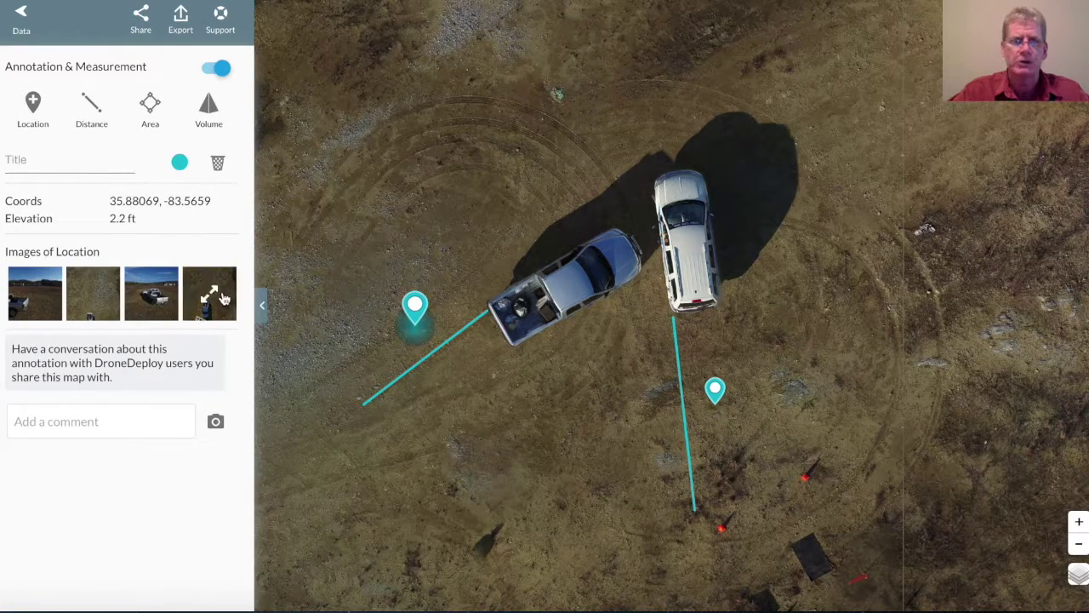
pyautogui.moveTo(211, 296)
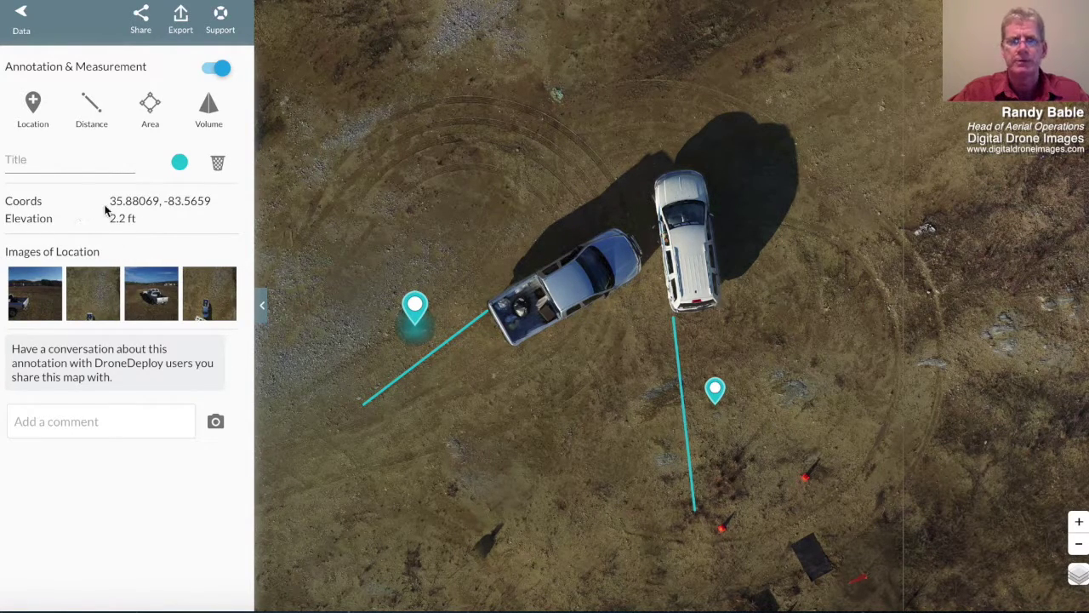
pyautogui.click(21, 160)
pyautogui.write('Vehicle 2 stop distance')
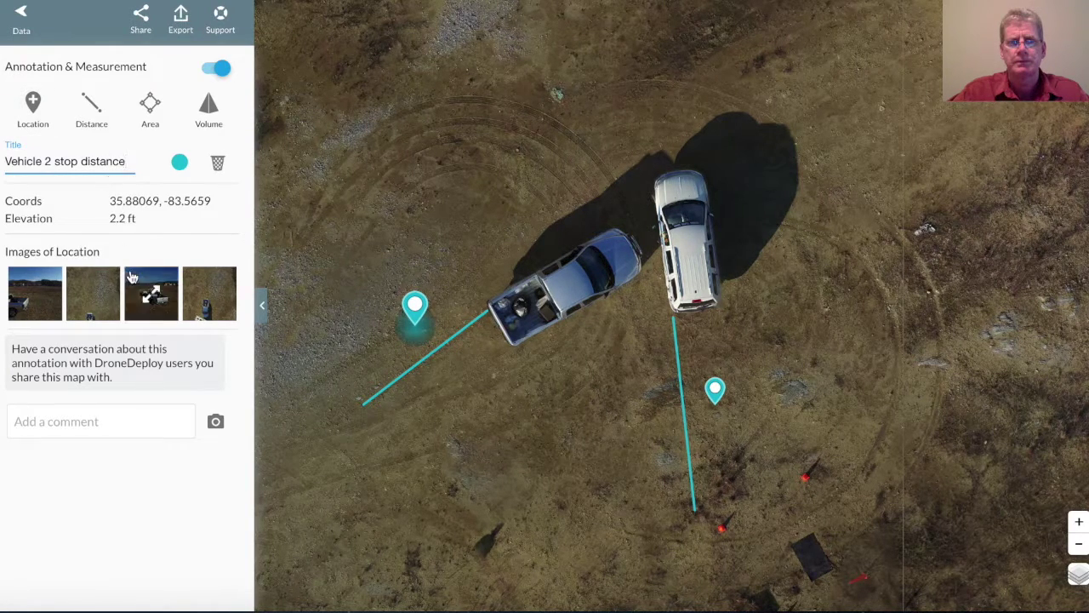
pyautogui.click(205, 295)
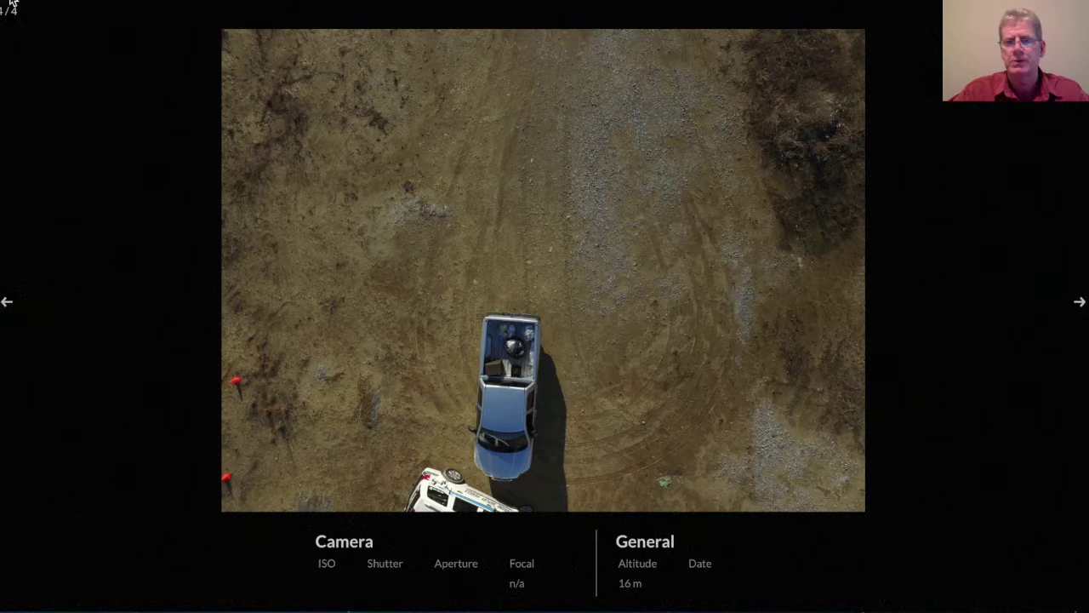
pyautogui.click(7, 305)
pyautogui.click(7, 305)
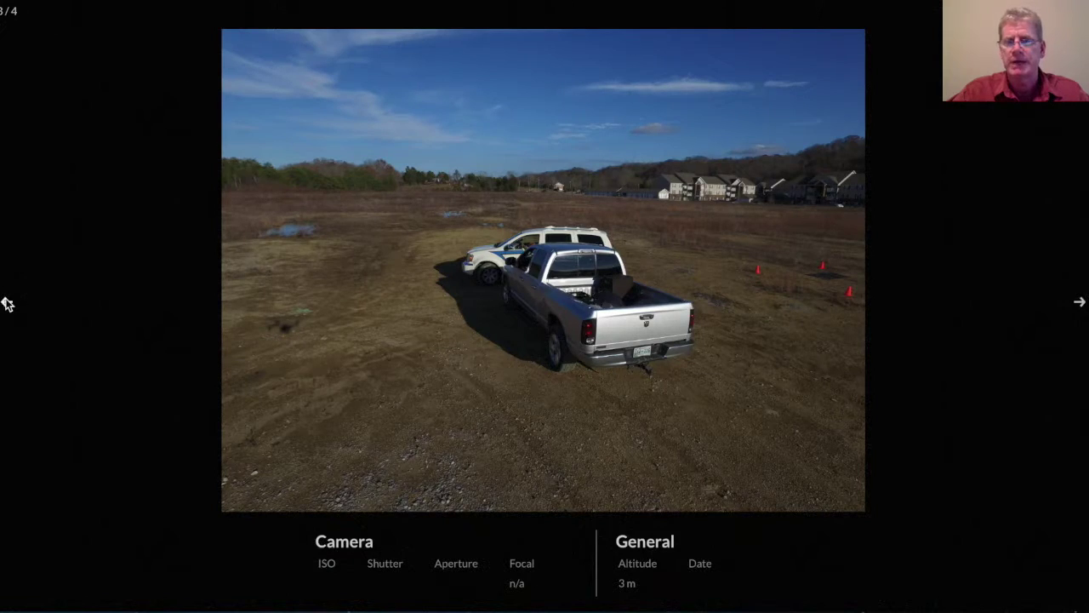
pyautogui.click(7, 304)
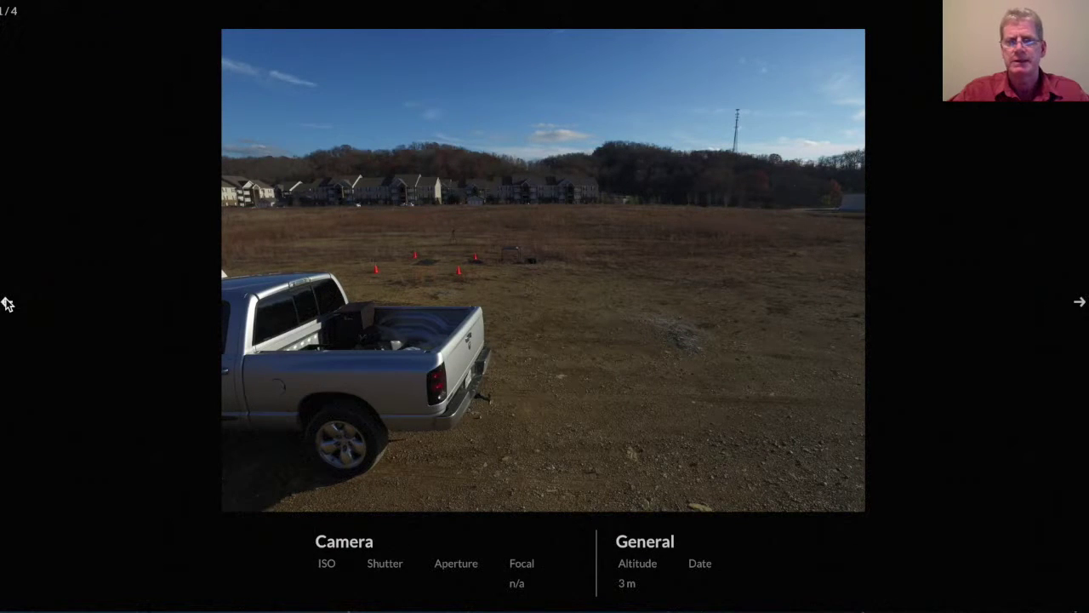
pyautogui.click(7, 304)
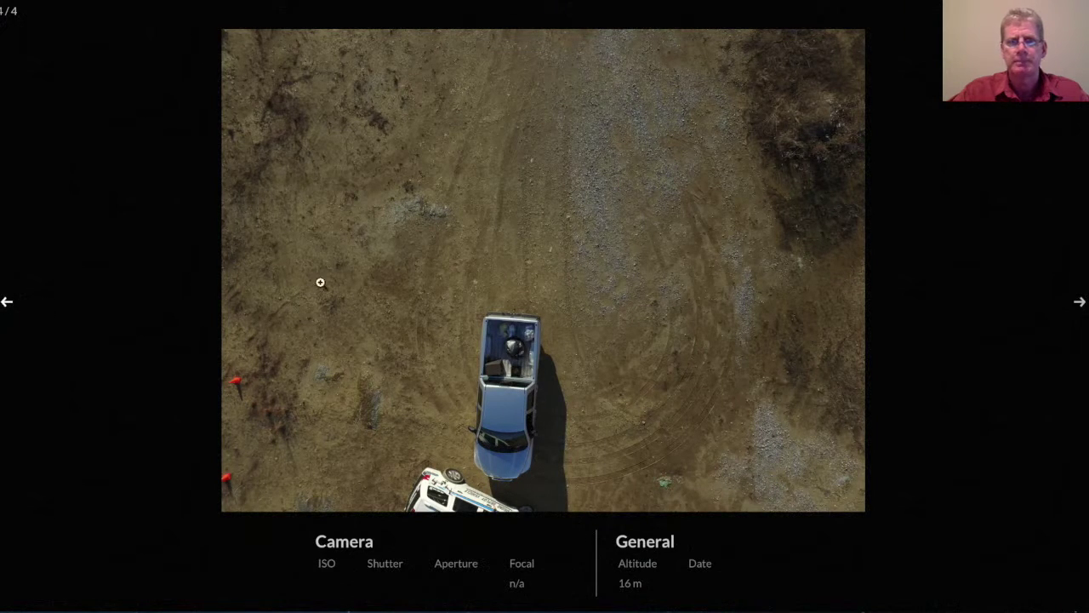
pyautogui.click(542, 290)
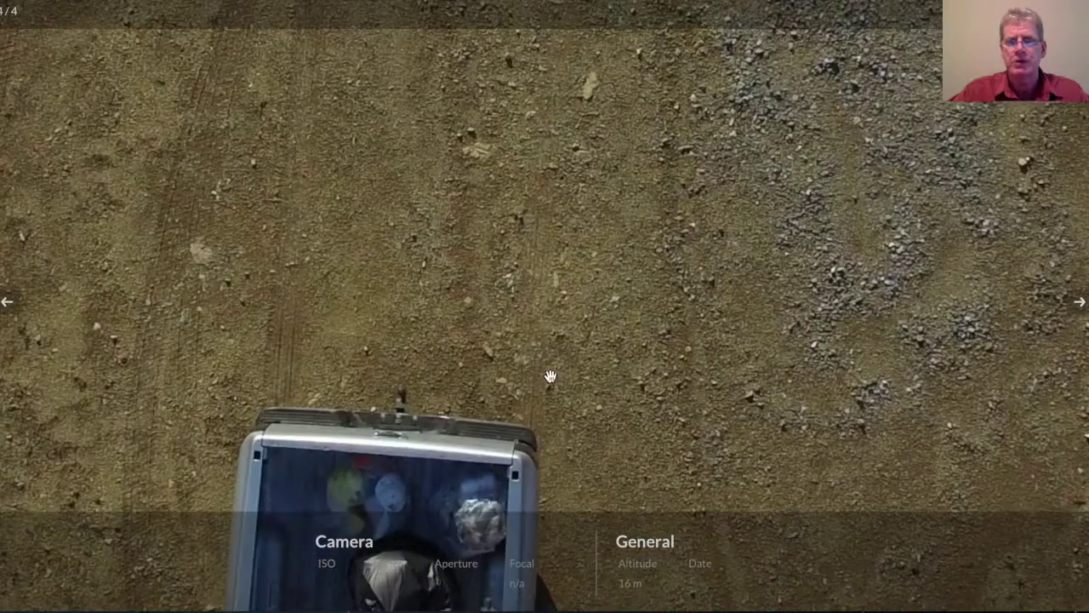
pyautogui.moveTo(555, 397); pyautogui.dragTo(561, 224)
pyautogui.click(562, 225)
pyautogui.click(550, 297)
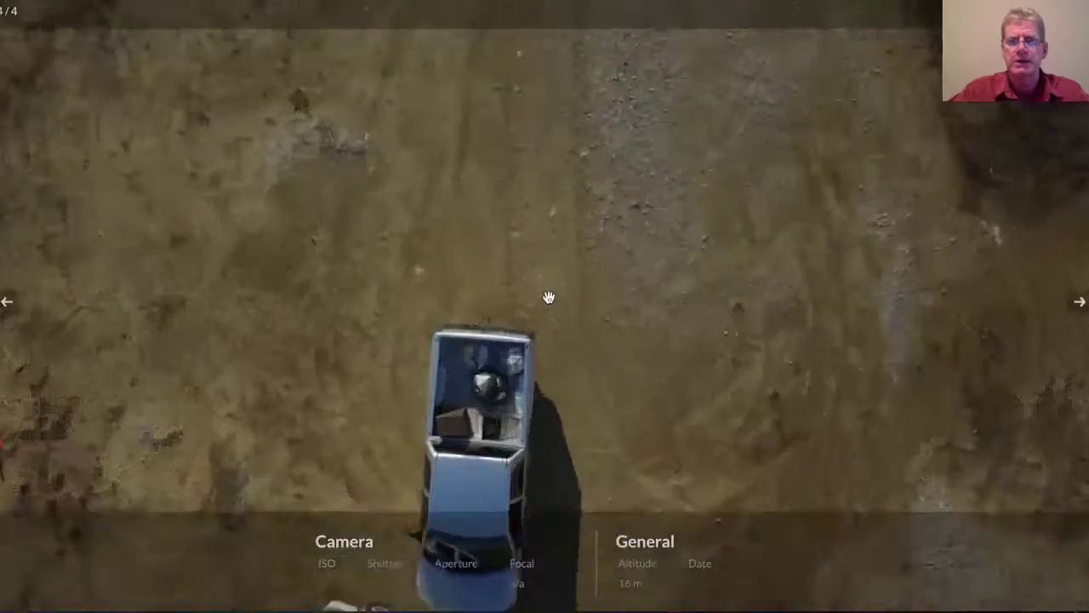
pyautogui.click(545, 324)
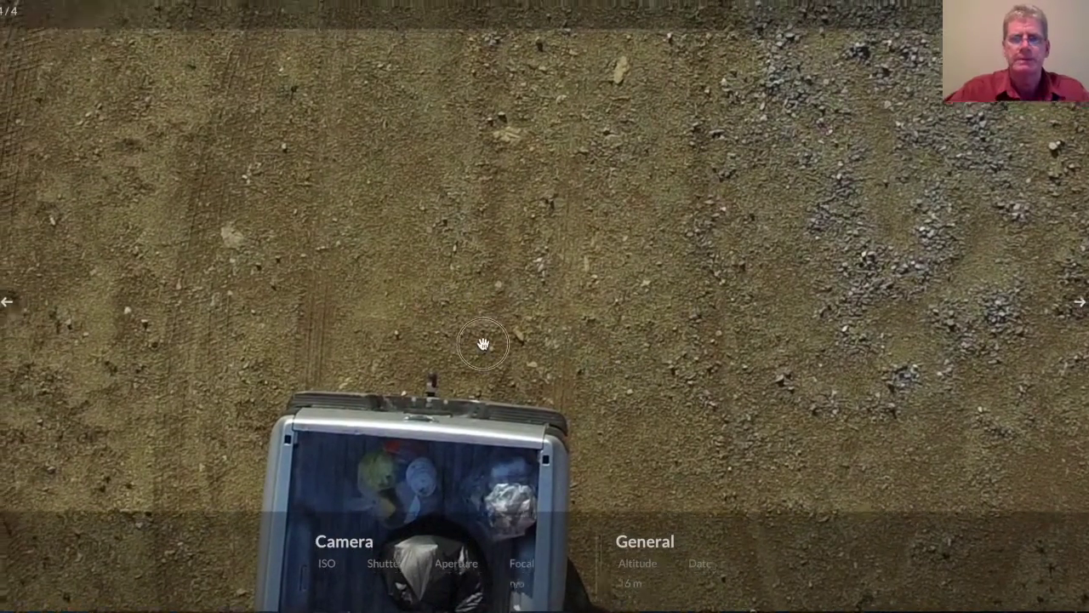
pyautogui.moveTo(484, 345); pyautogui.dragTo(353, 175)
pyautogui.moveTo(433, 231); pyautogui.dragTo(289, 243)
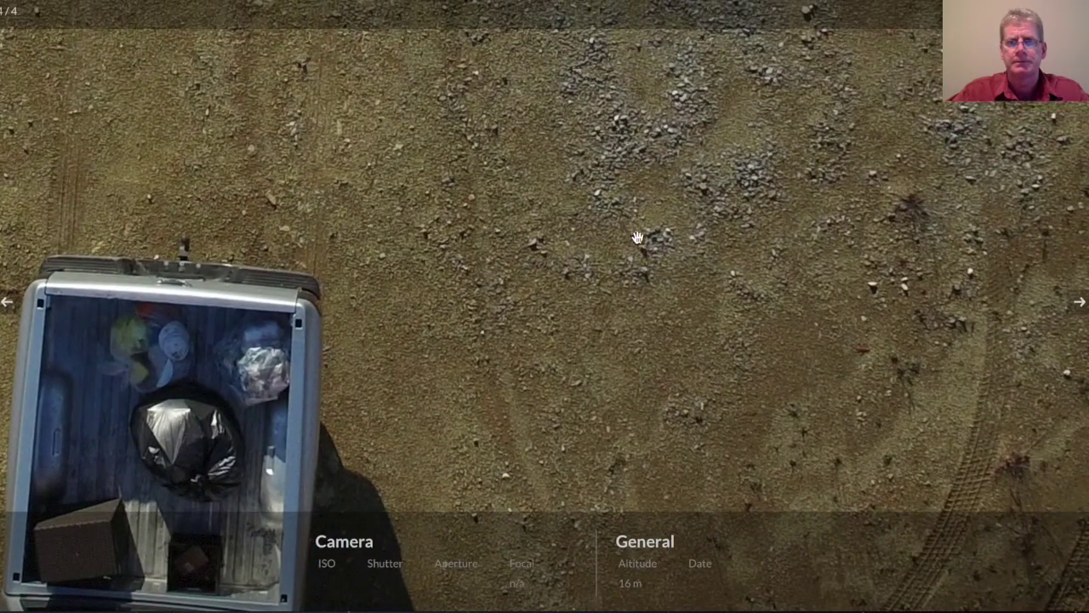
pyautogui.click(942, 9)
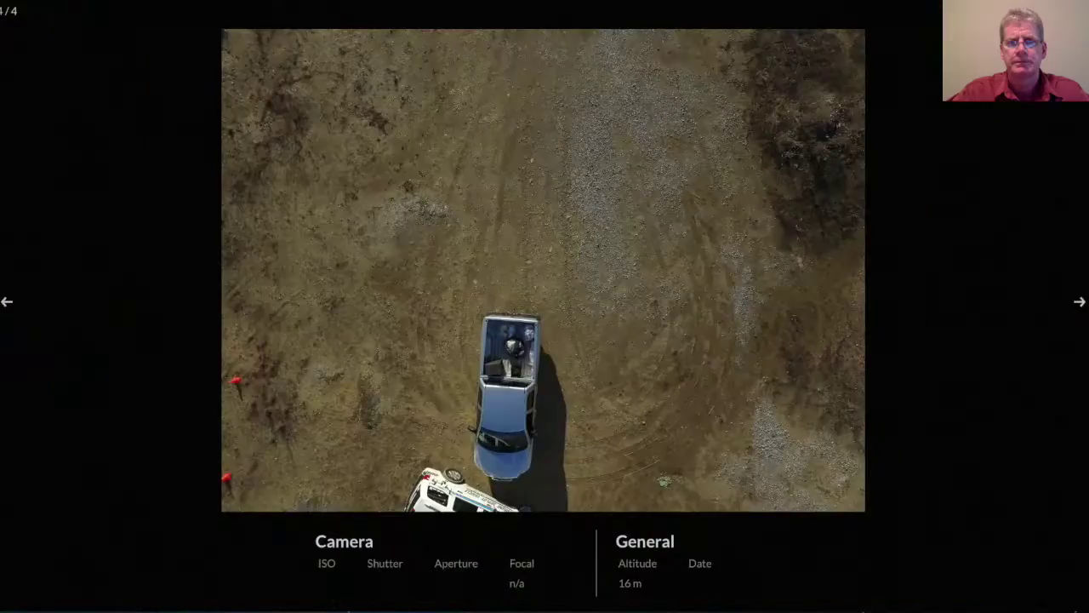
pyautogui.press('Escape')
# Step: Drop a location pin between the pickup and SUV and title it 'Collision Point'
pyautogui.click(32, 109)
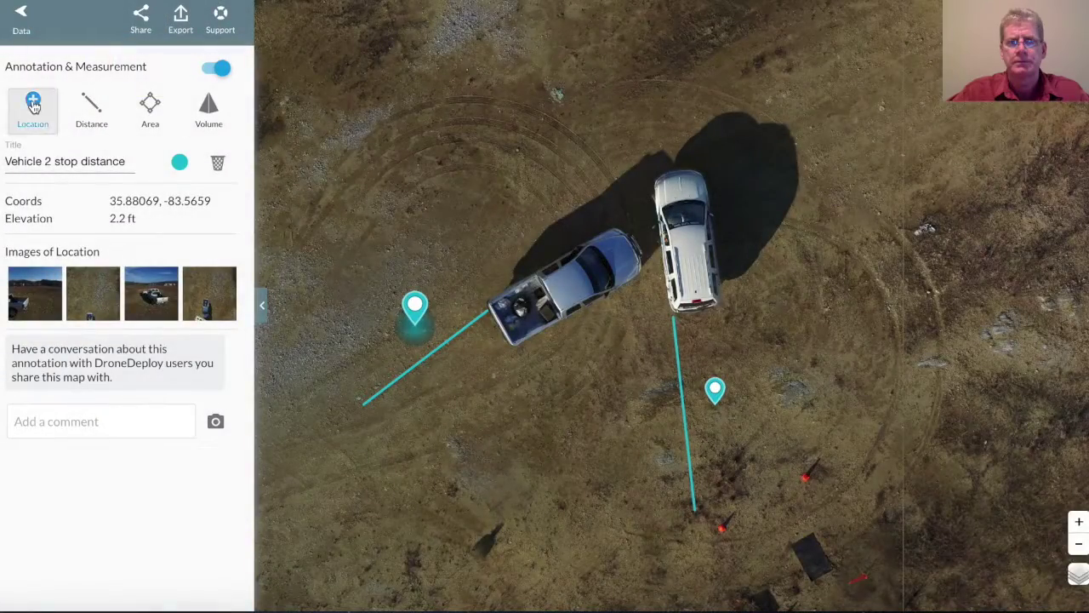
pyautogui.click(637, 223)
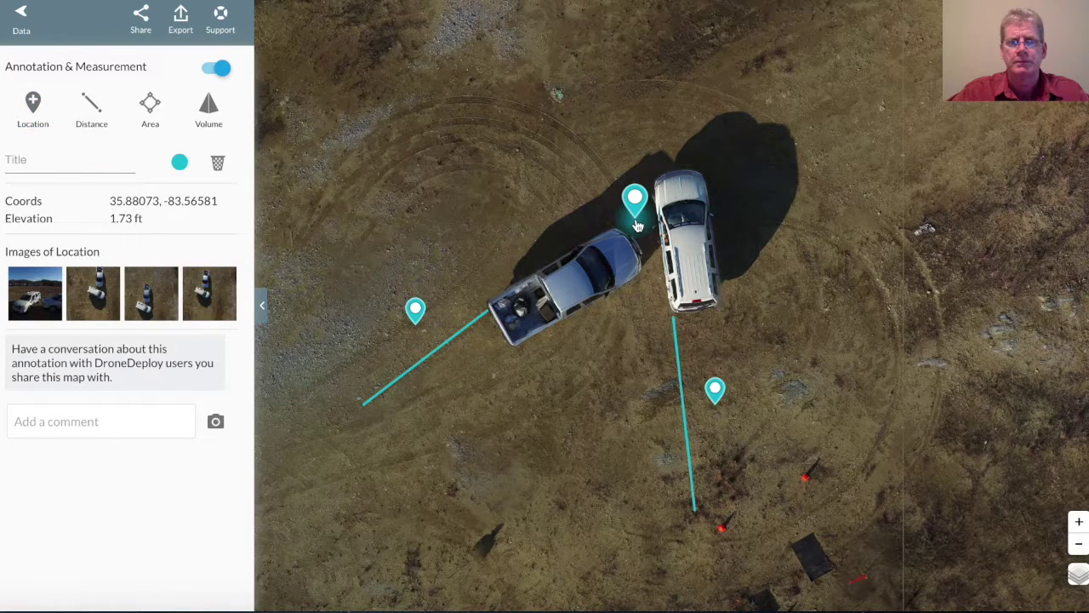
pyautogui.click(53, 157)
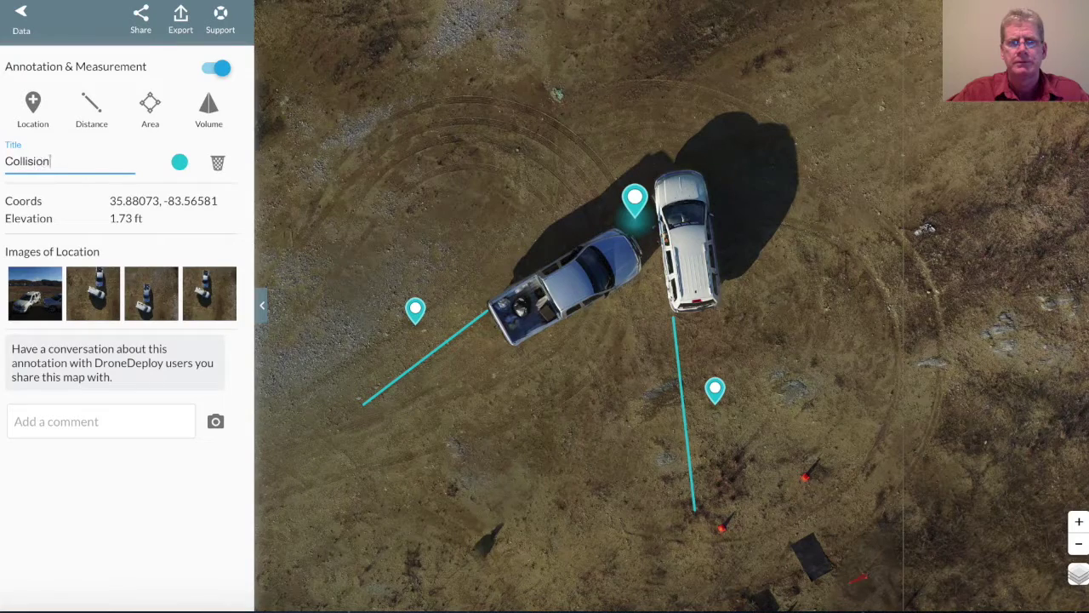
pyautogui.press('Return')
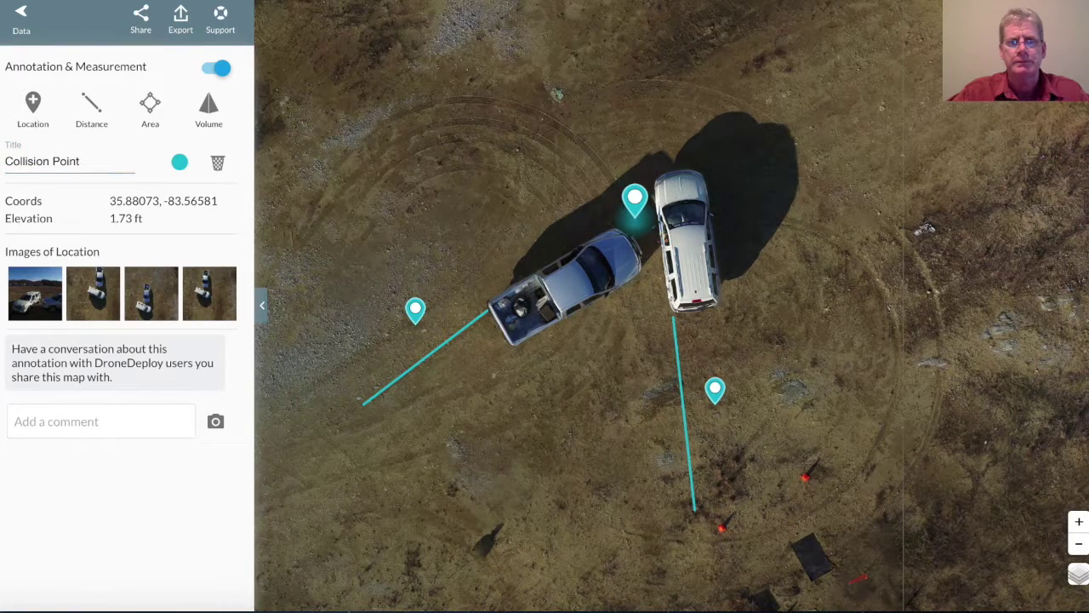
pyautogui.click(151, 104)
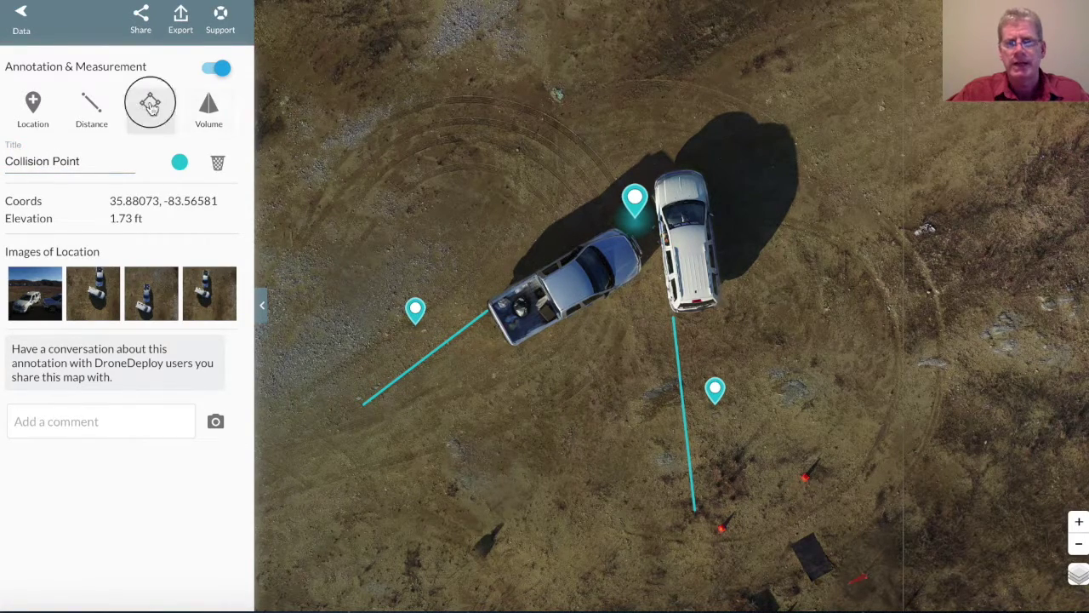
# Step: Outline a four-corner 1328.6 ft² area enclosing both vehicles
pyautogui.click(308, 319)
pyautogui.click(656, 89)
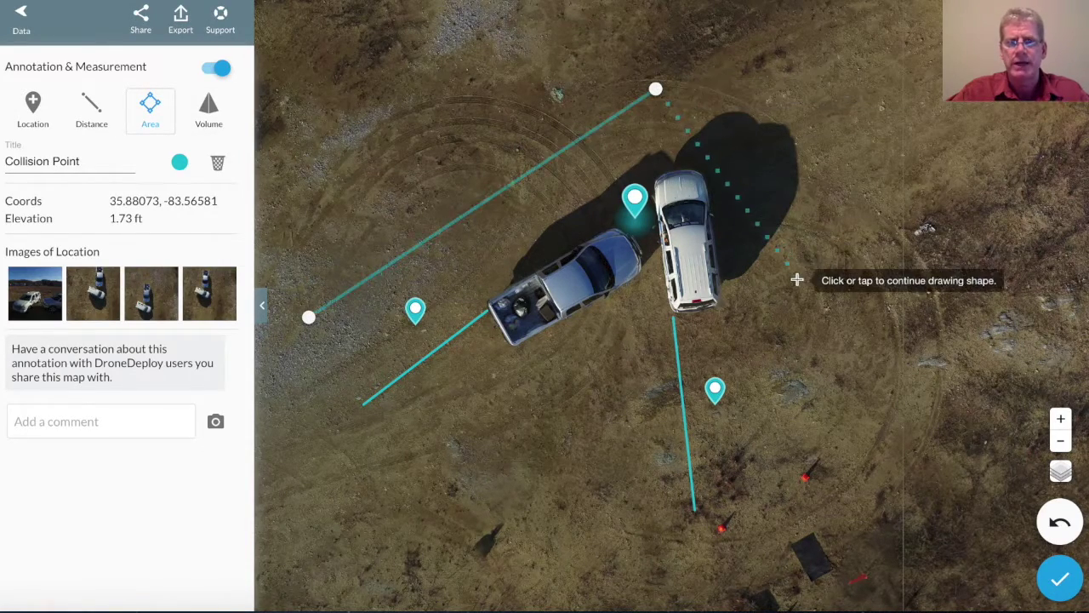
pyautogui.click(798, 279)
pyautogui.click(404, 485)
pyautogui.click(309, 317)
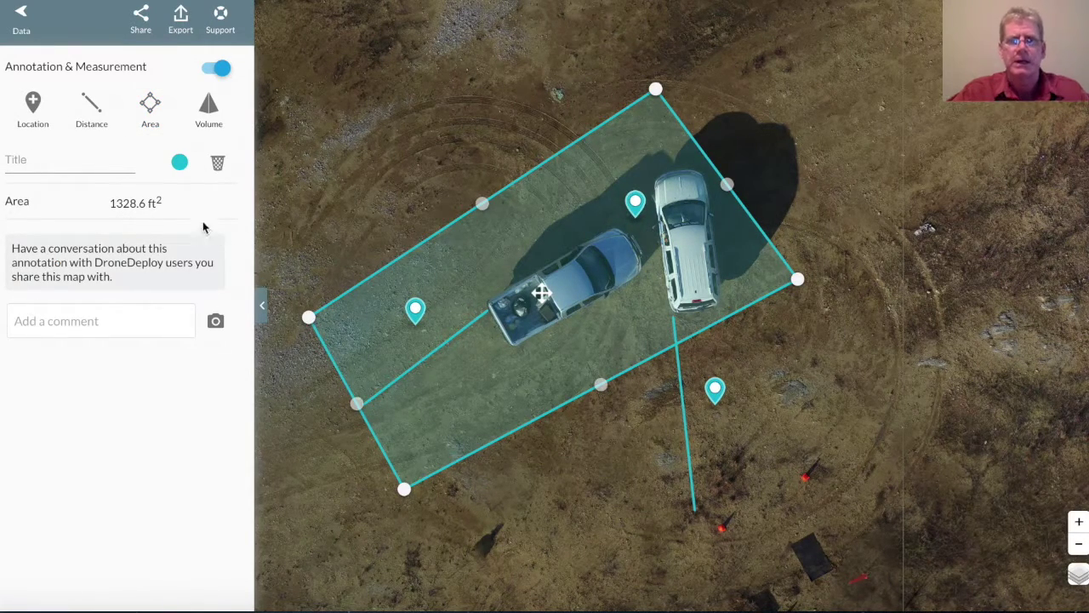
# Step: Title the area 'Accident Zone' and toggle the annotations off and back on
pyautogui.click(17, 162)
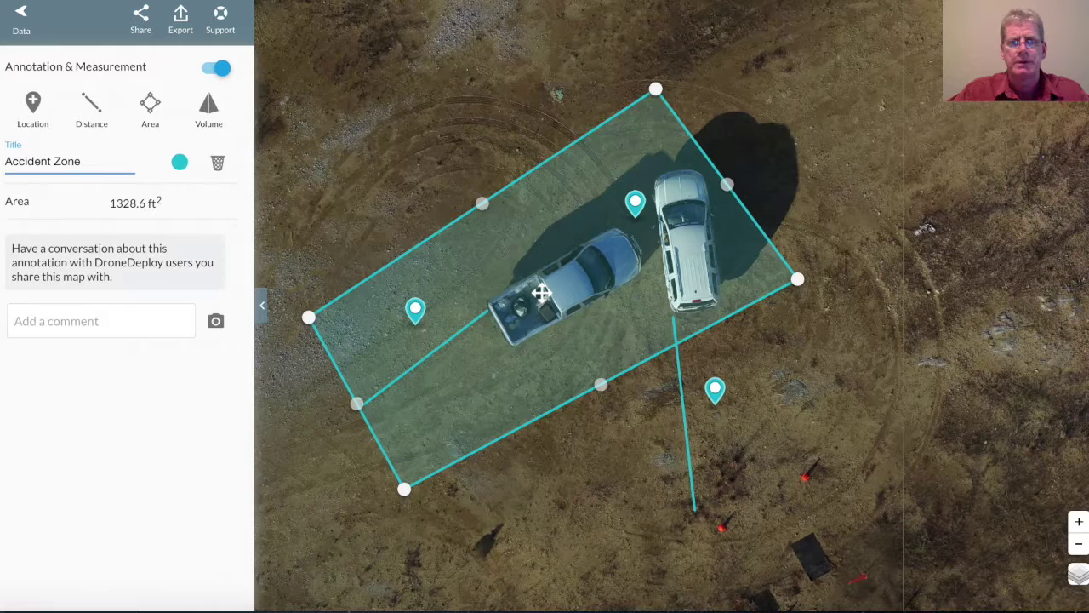
pyautogui.click(206, 71)
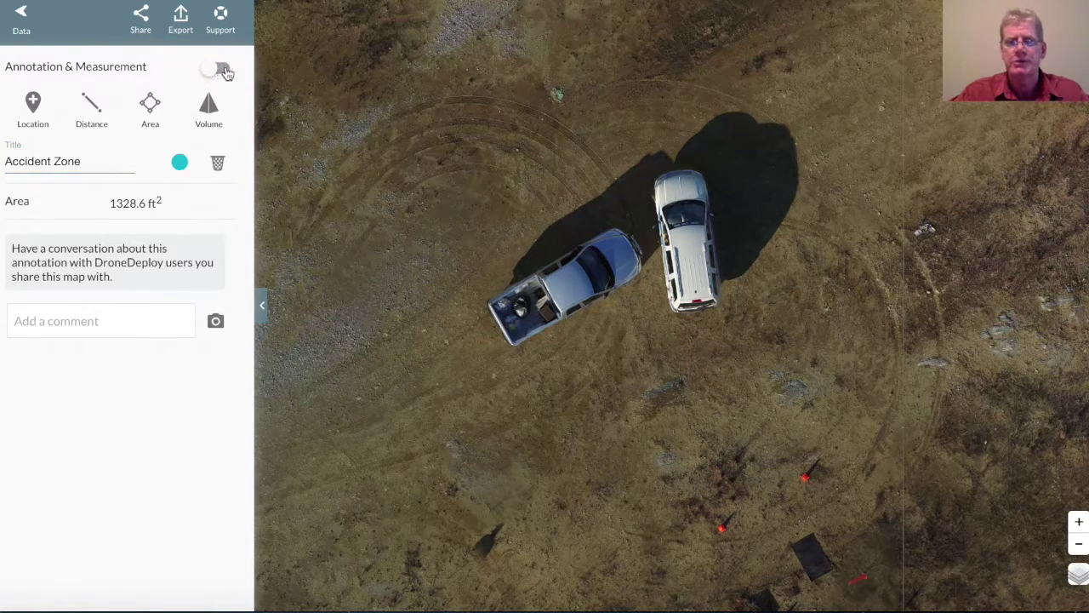
pyautogui.click(222, 69)
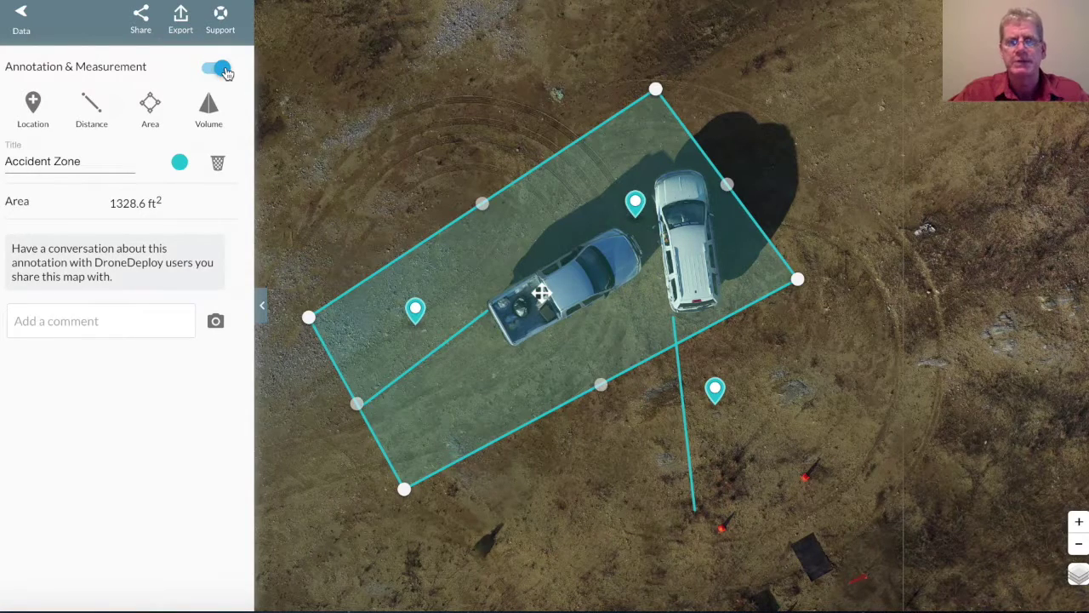
# Step: Switch the map to the Plant Health layer with annotations hidden
pyautogui.click(21, 17)
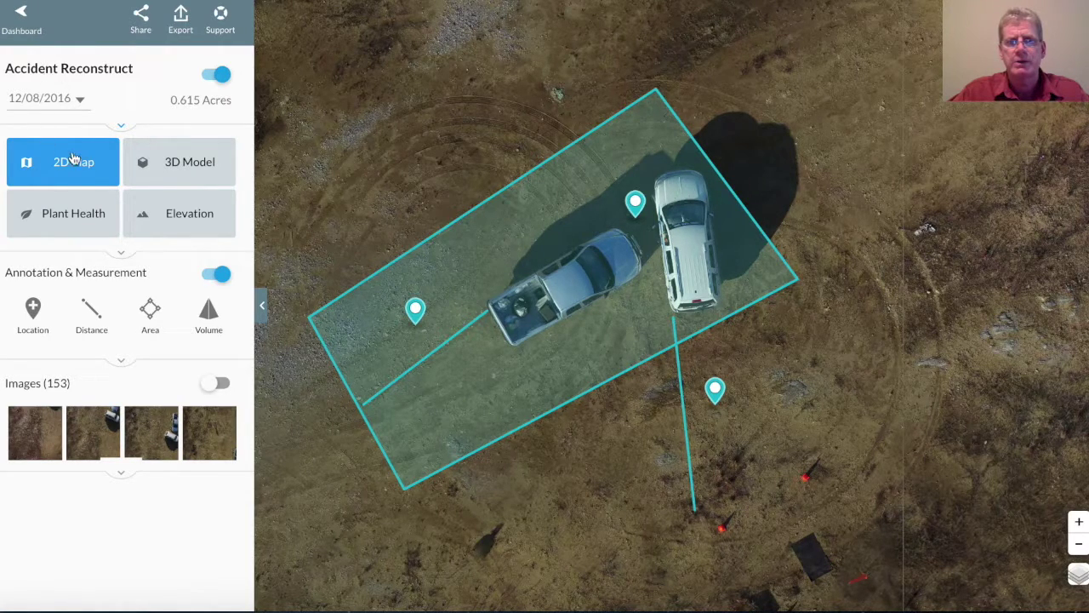
pyautogui.click(79, 214)
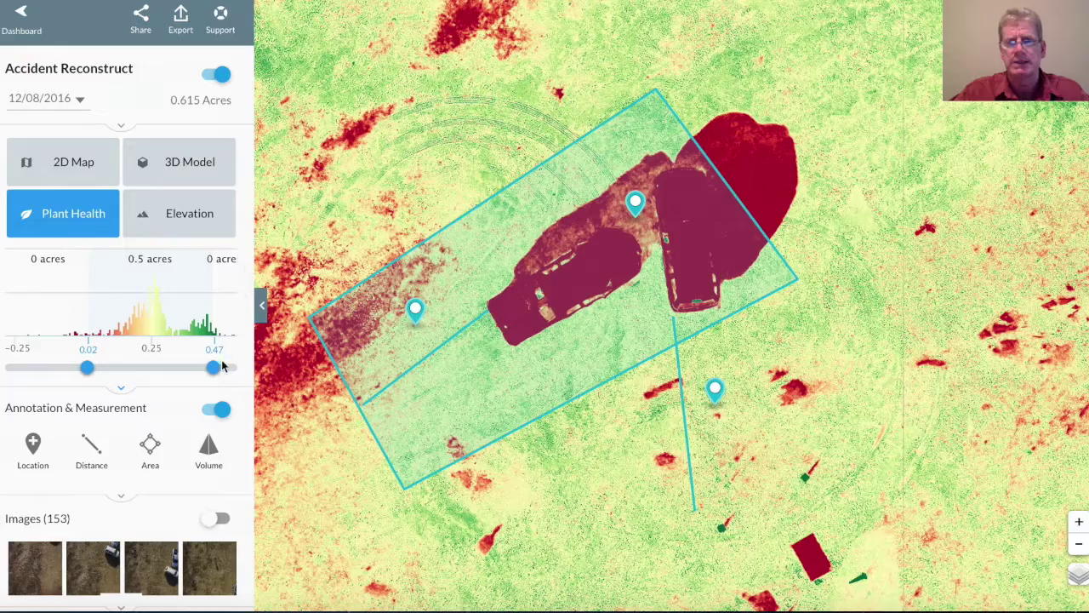
pyautogui.click(214, 410)
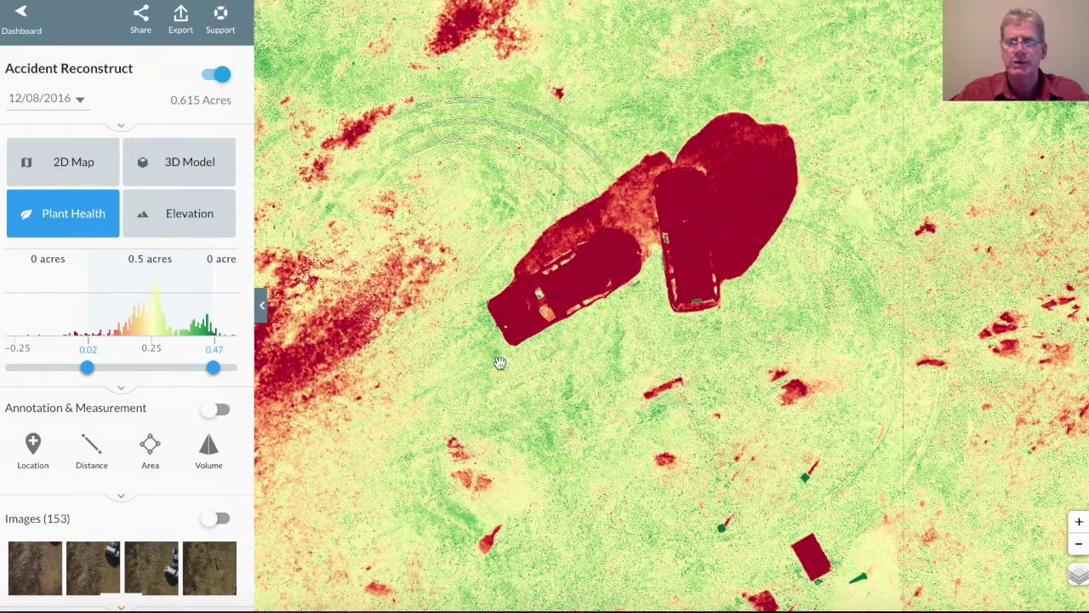
# Step: Zoom in on the vehicles, then switch to the Elevation layer (-0.51 ft to 3.27 ft)
pyautogui.click(1079, 546)
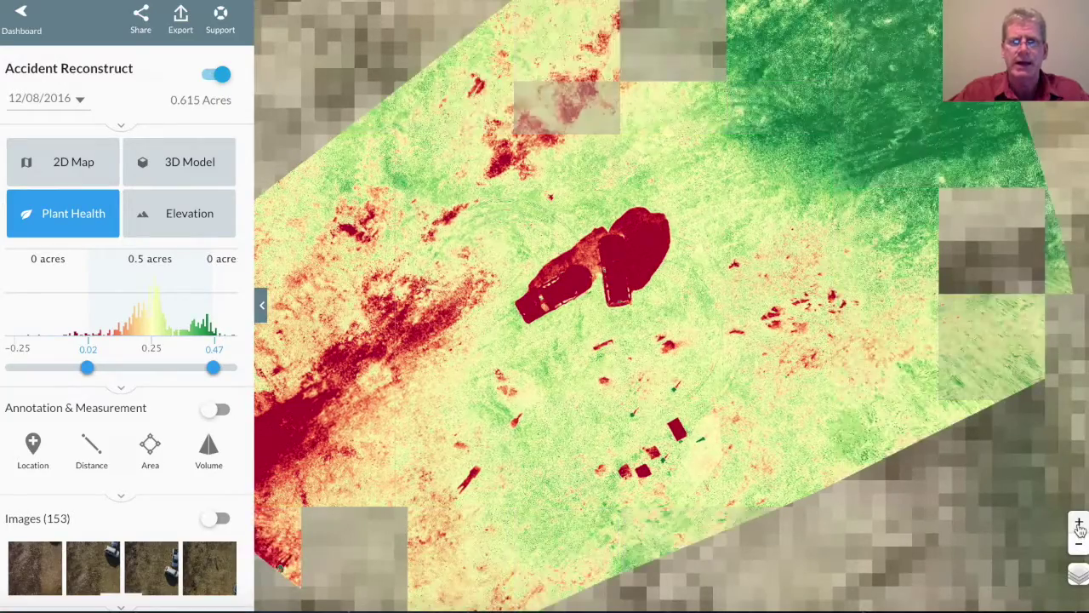
pyautogui.click(1078, 523)
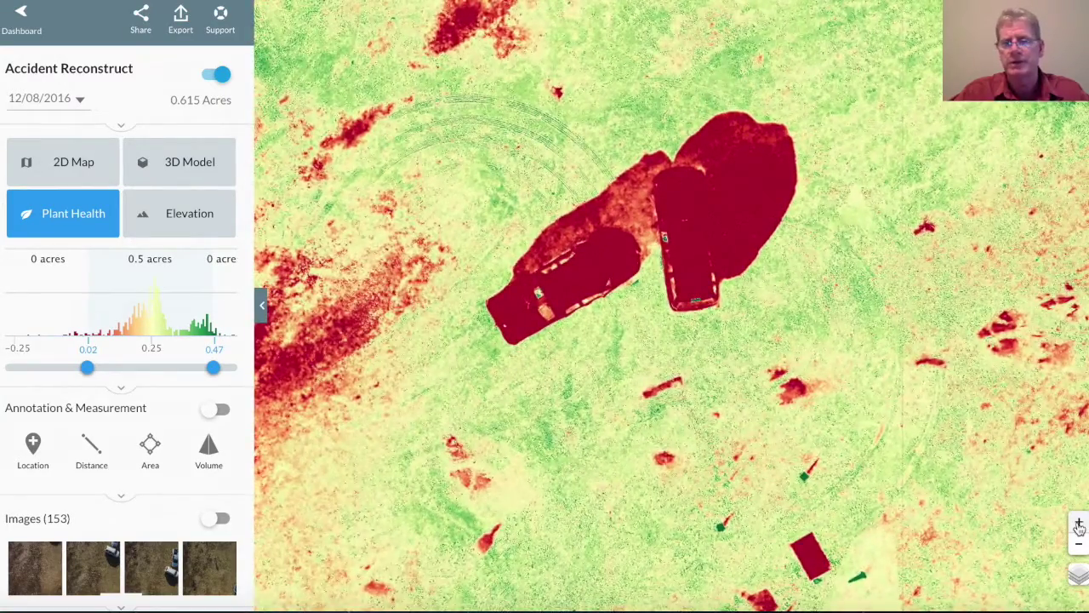
pyautogui.click(1078, 523)
pyautogui.moveTo(958, 370); pyautogui.dragTo(888, 522)
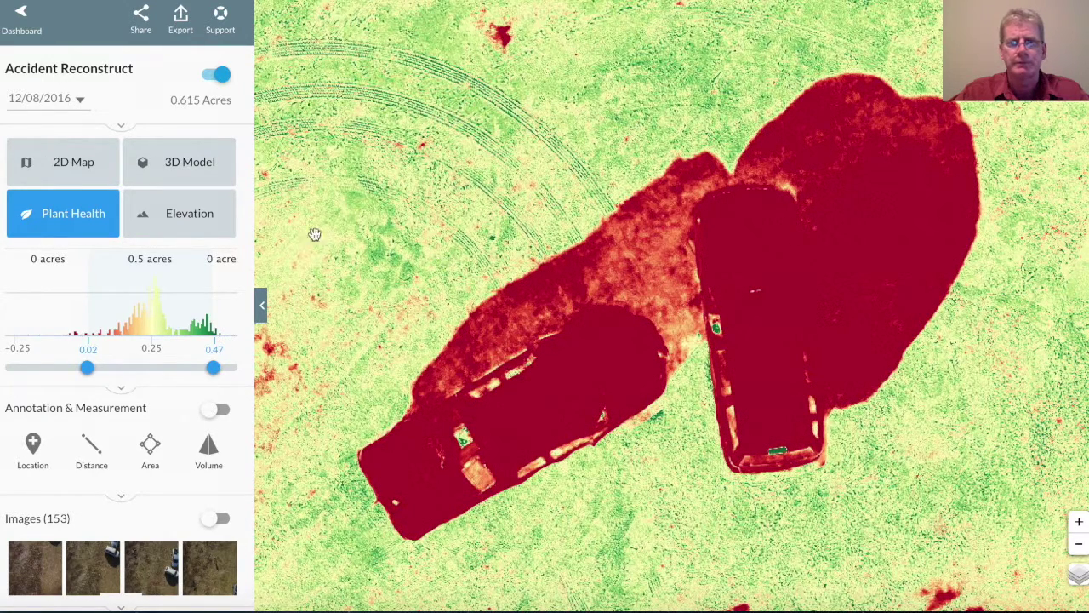
pyautogui.click(187, 219)
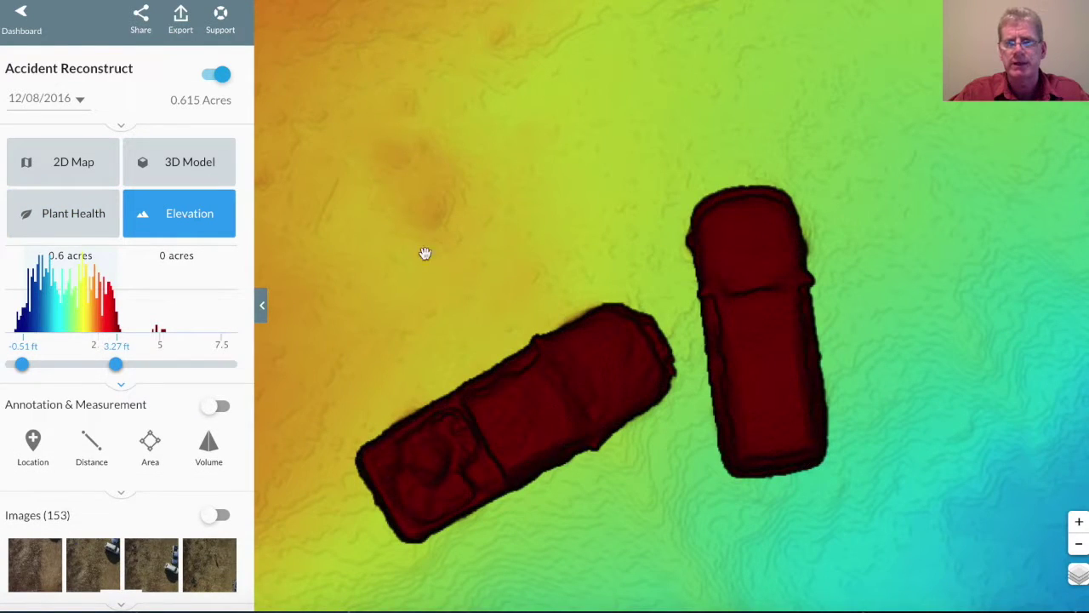
# Step: Zoom out the elevation map, toggle annotations on and off, then return to the 2D Map
pyautogui.click(1078, 543)
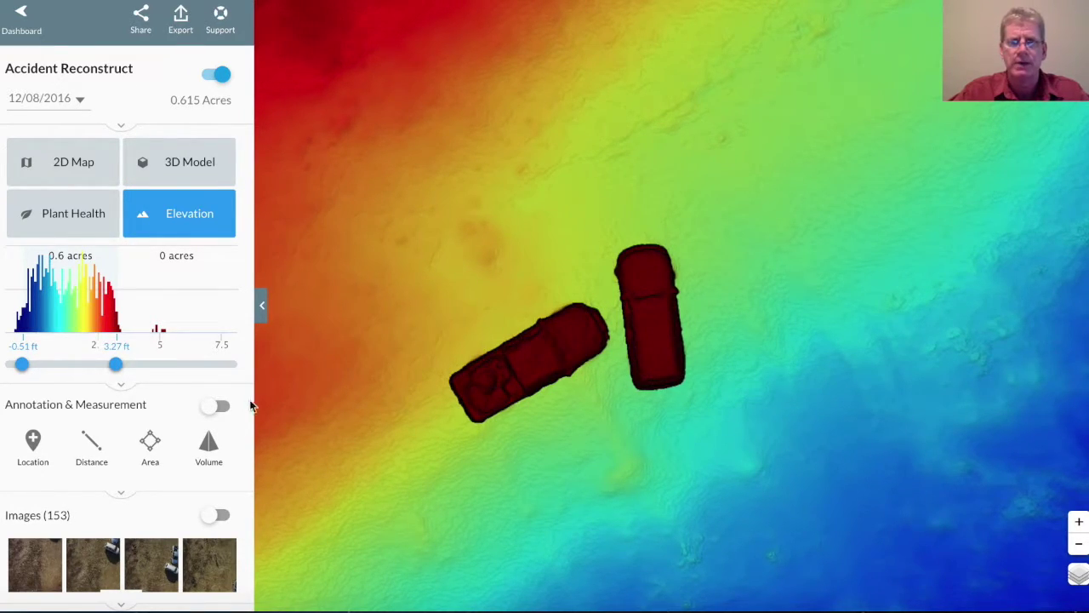
pyautogui.click(228, 410)
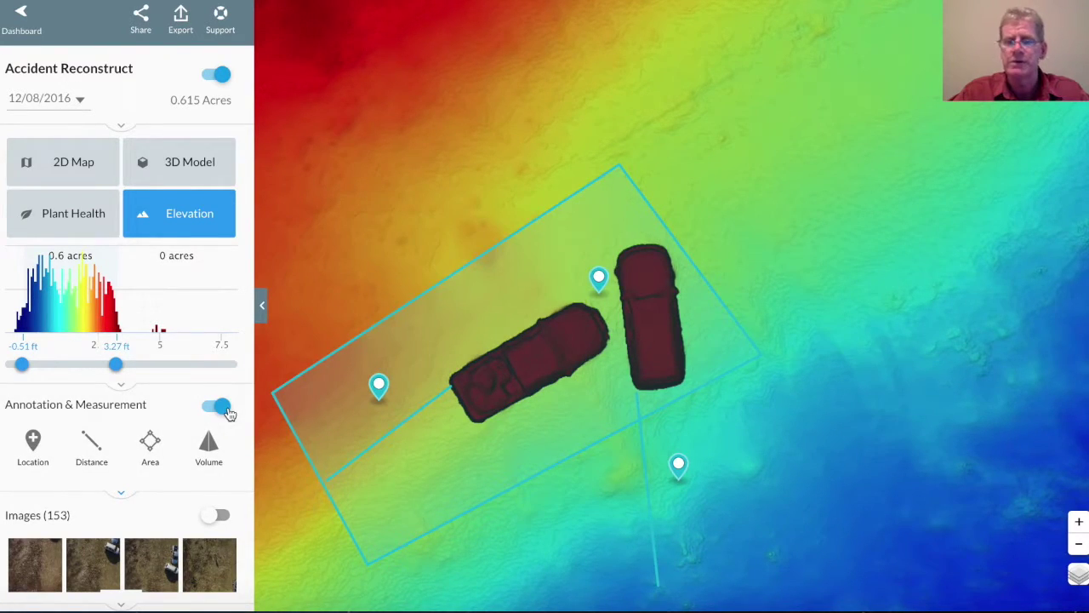
pyautogui.click(213, 411)
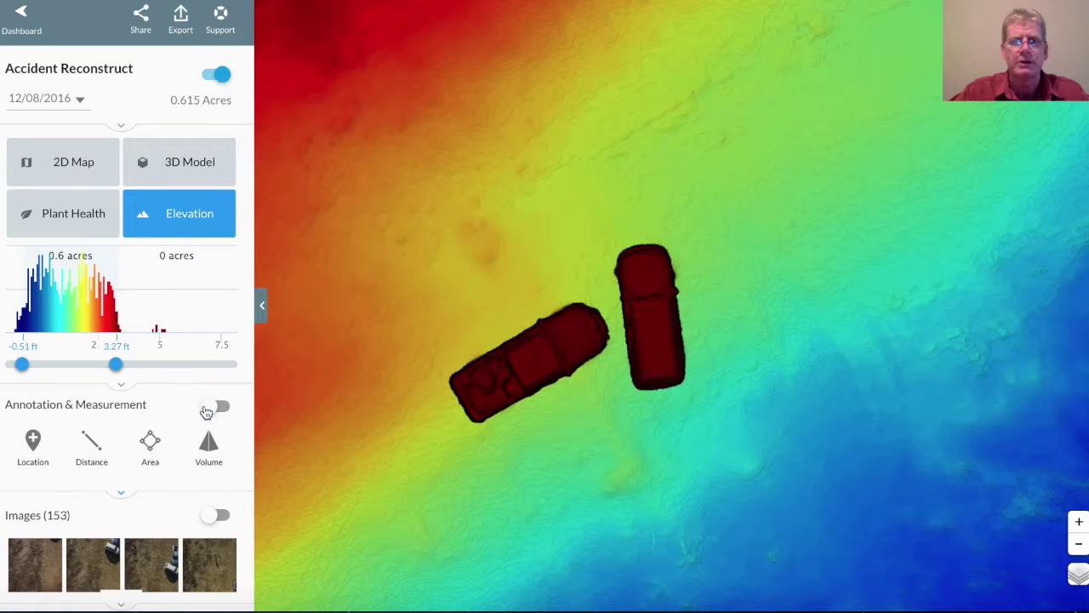
pyautogui.click(85, 169)
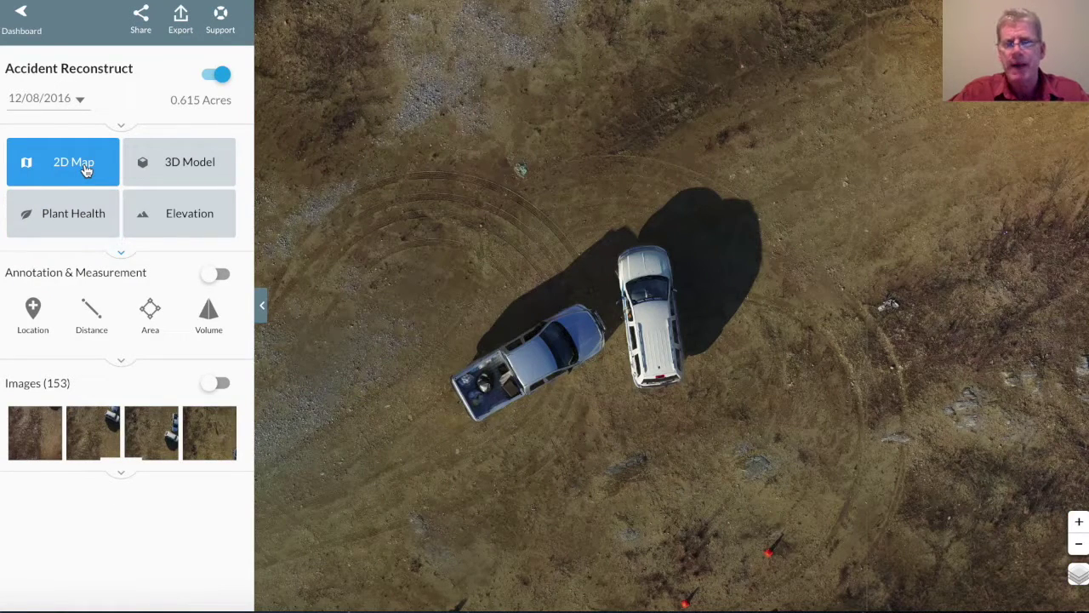
pyautogui.click(198, 167)
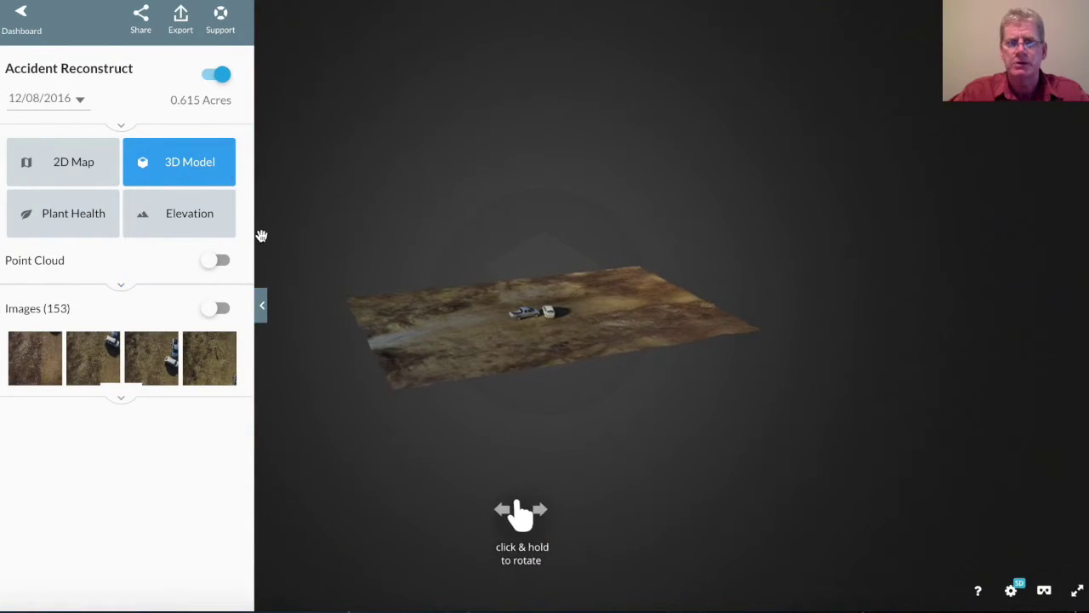
# Step: Collapse the sidebar, then zoom and orbit the 3D model around the two vehicles
pyautogui.click(261, 307)
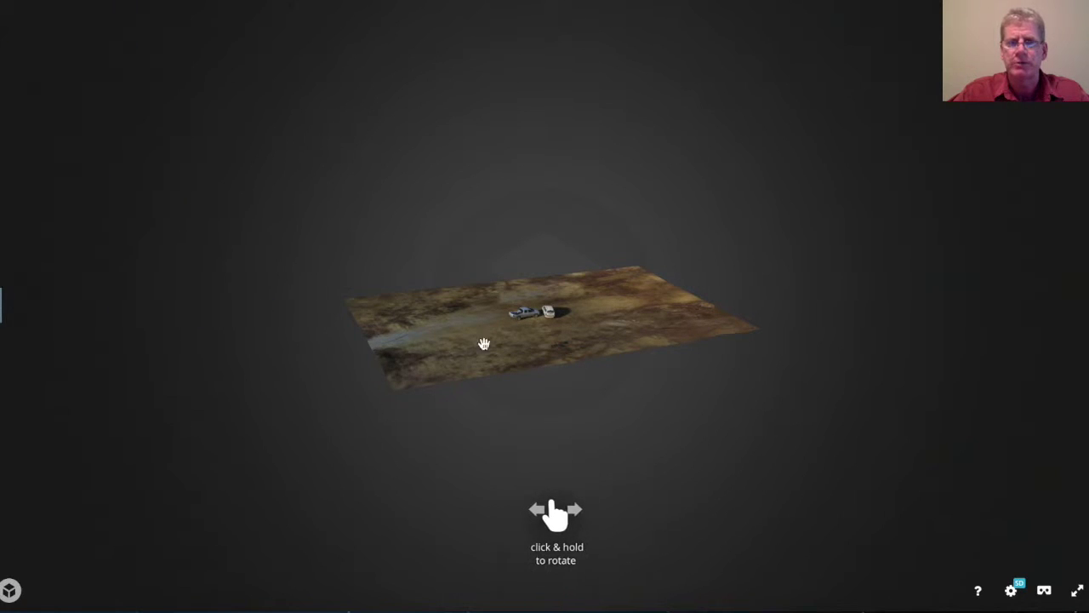
pyautogui.scroll(-3, 527, 343)
pyautogui.scroll(8, 527, 343)
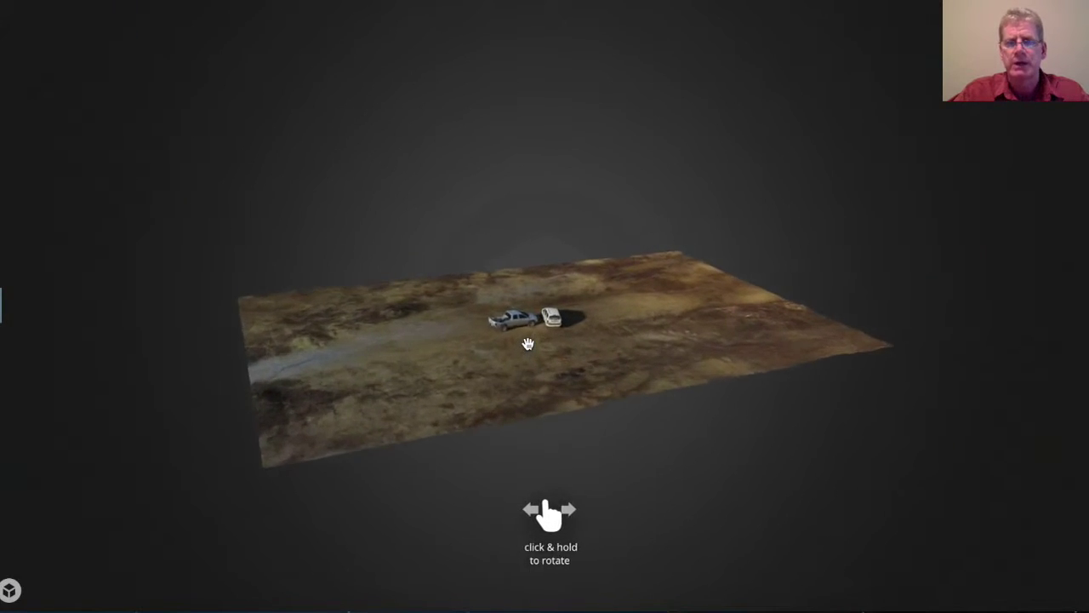
pyautogui.scroll(6, 527, 343)
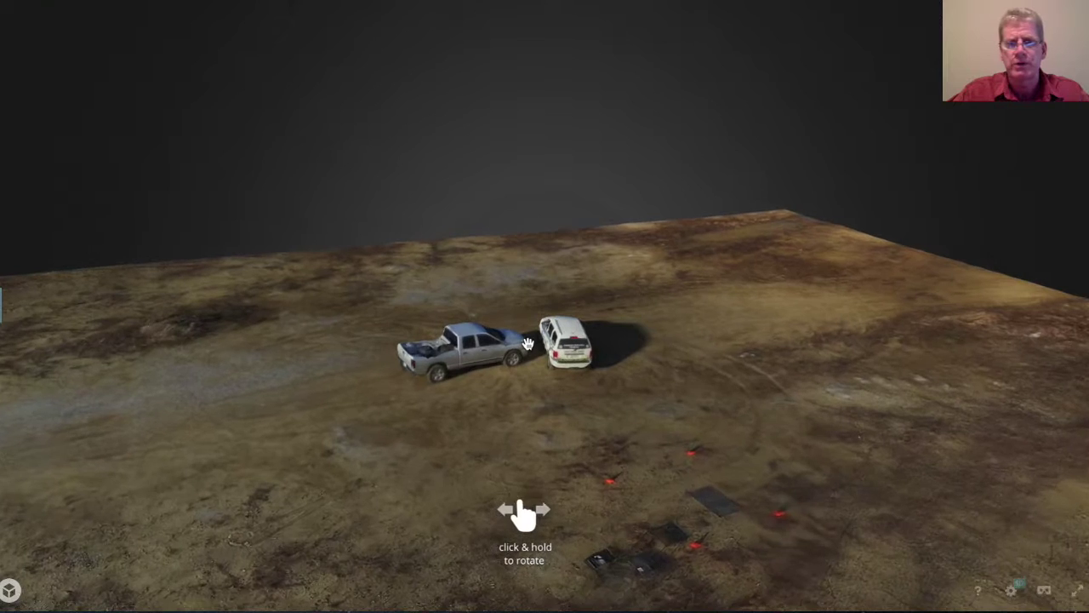
pyautogui.scroll(5, 528, 343)
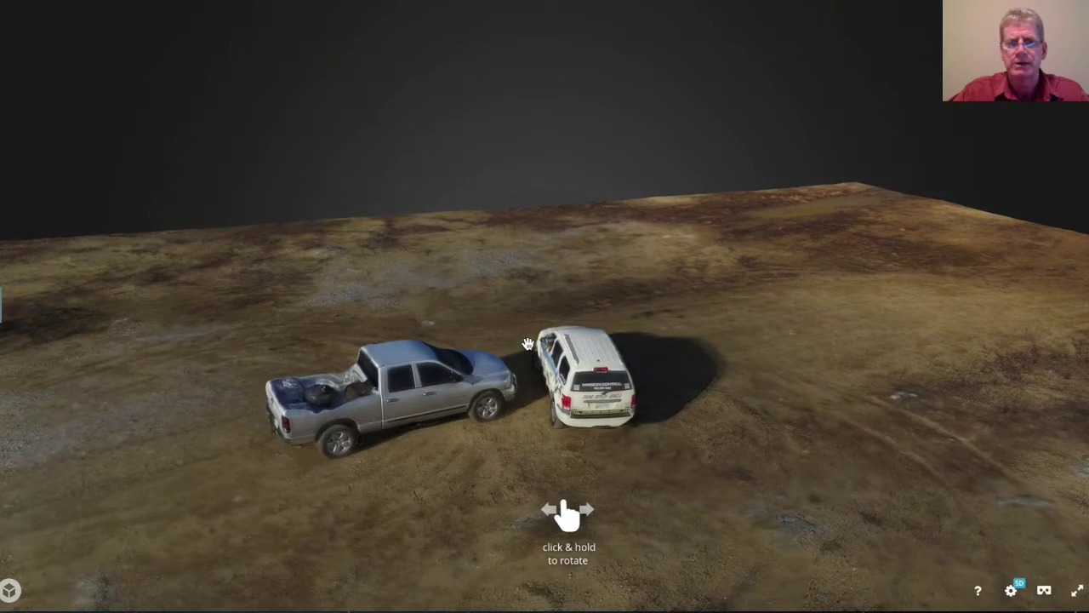
pyautogui.moveTo(625, 448); pyautogui.dragTo(560, 449)
pyautogui.moveTo(661, 471); pyautogui.dragTo(618, 478)
pyautogui.scroll(-3, 616, 471)
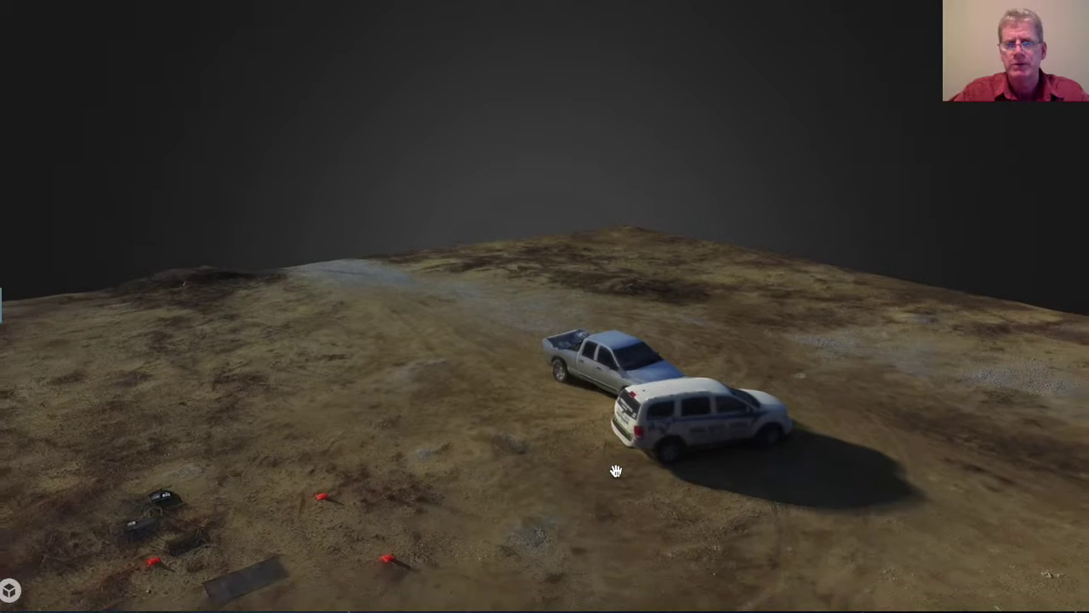
# Step: Tilt to a steeper top-down angle and orbit to inspect the SUV and pickup from above
pyautogui.moveTo(756, 484); pyautogui.dragTo(730, 483)
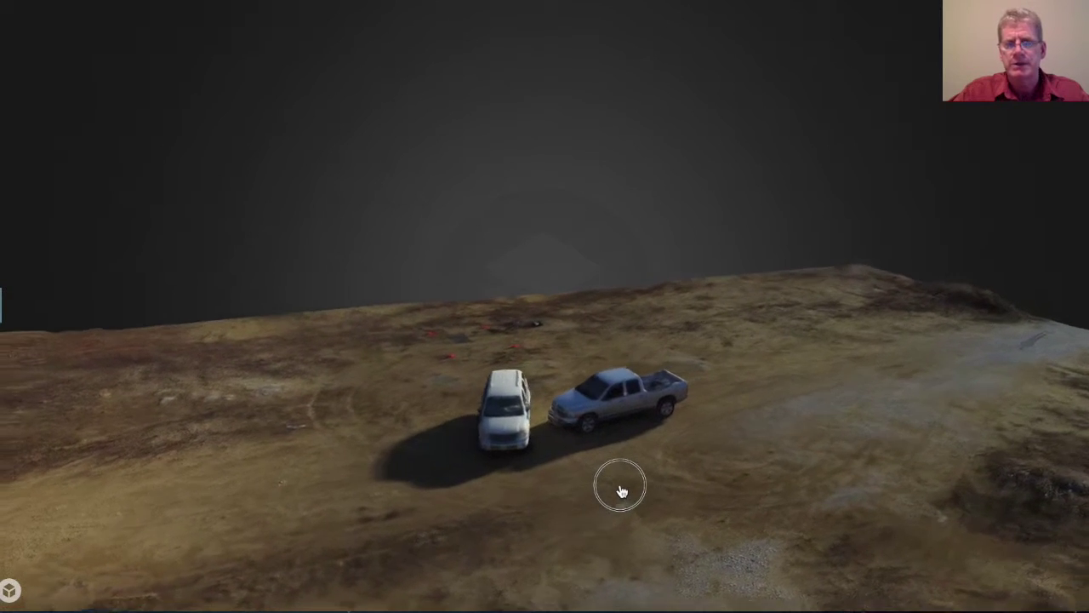
pyautogui.moveTo(555, 468); pyautogui.dragTo(538, 319)
pyautogui.scroll(3, 538, 328)
pyautogui.scroll(3, 538, 328)
pyautogui.moveTo(672, 310); pyautogui.dragTo(660, 332)
pyautogui.scroll(-3, 693, 350)
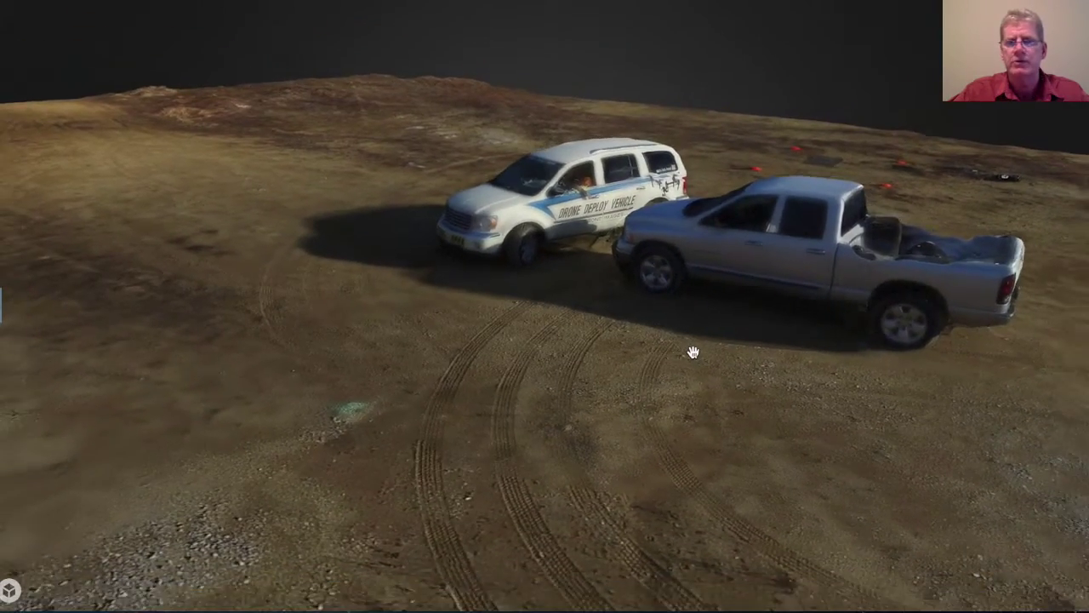
pyautogui.moveTo(769, 380); pyautogui.dragTo(578, 370)
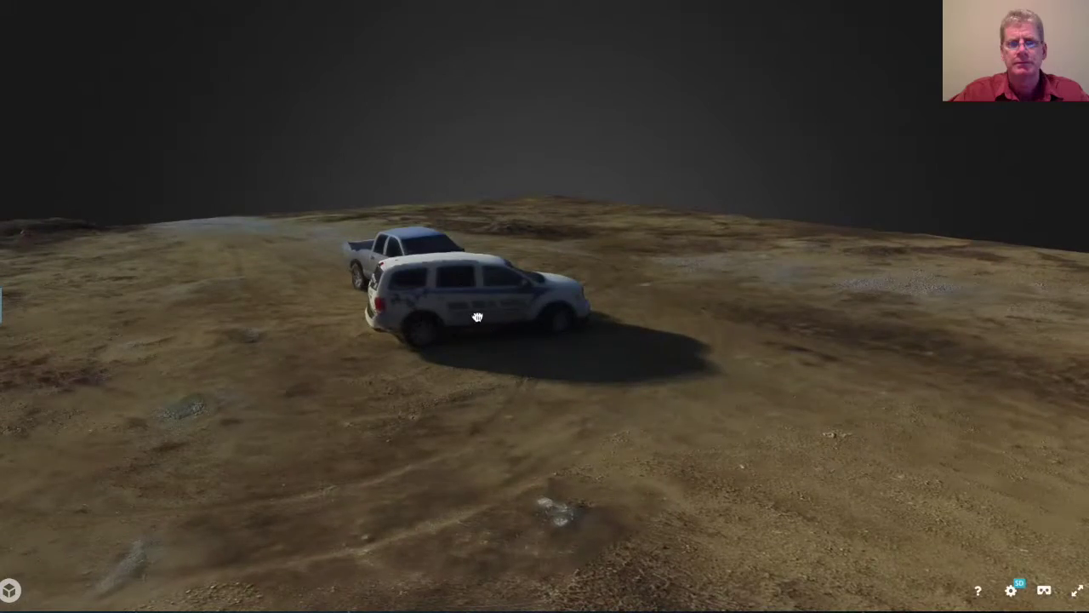
pyautogui.moveTo(511, 316); pyautogui.dragTo(618, 375)
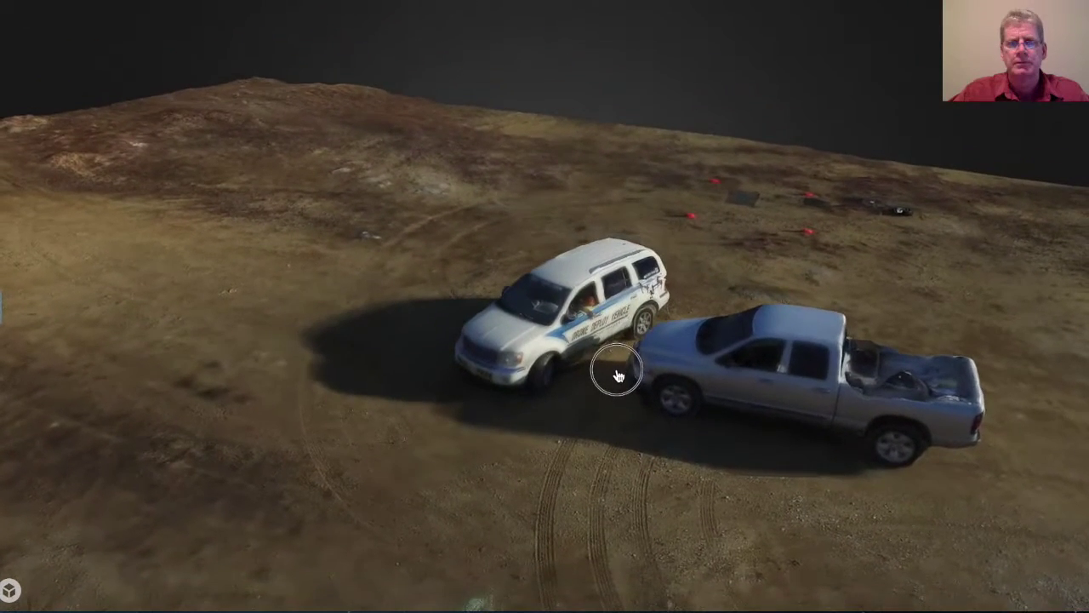
pyautogui.click(2, 306)
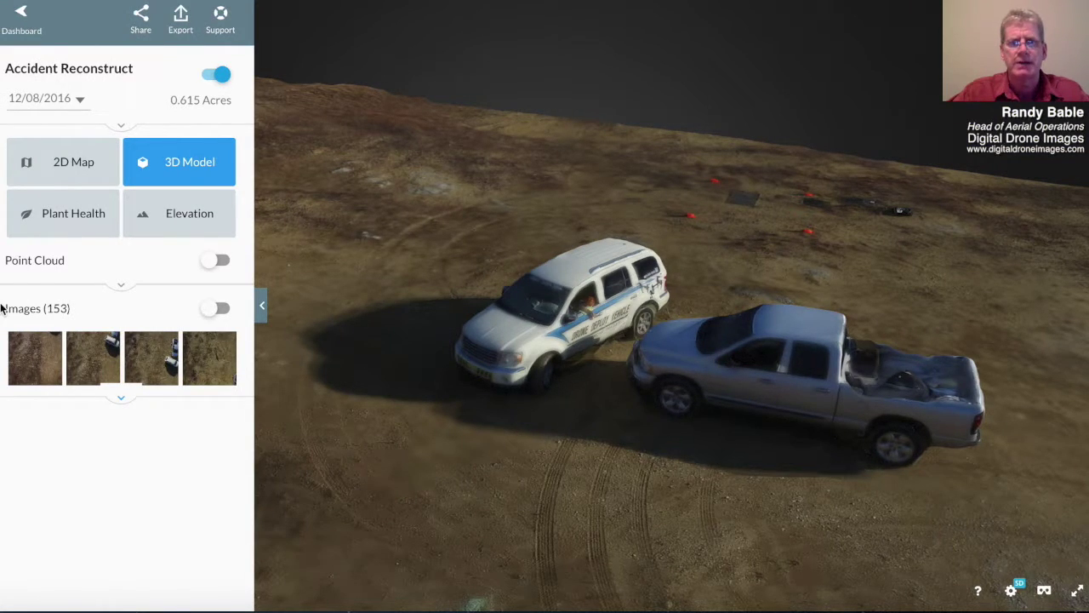
# Step: Overlay all 153 photo footprints on the zoomed-out 2D map, then open the fourth photo and step forward
pyautogui.click(69, 165)
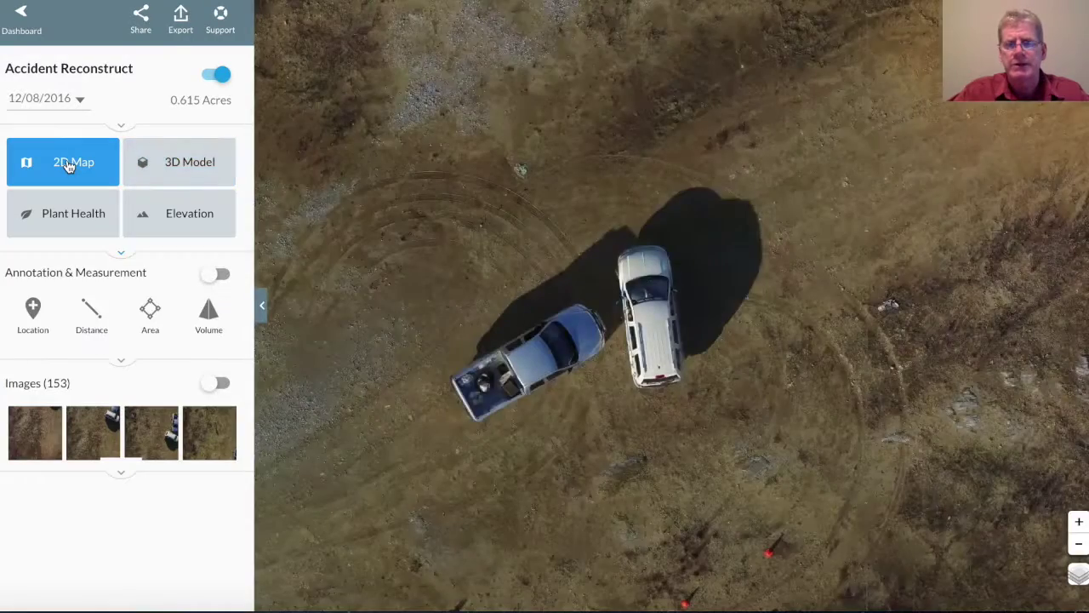
pyautogui.click(221, 385)
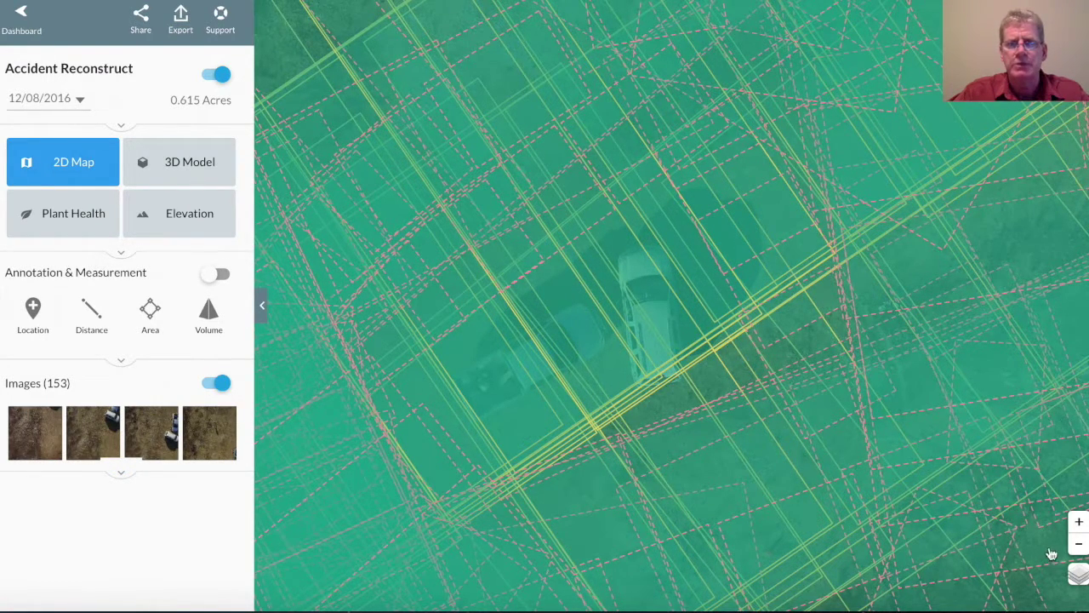
pyautogui.click(1077, 548)
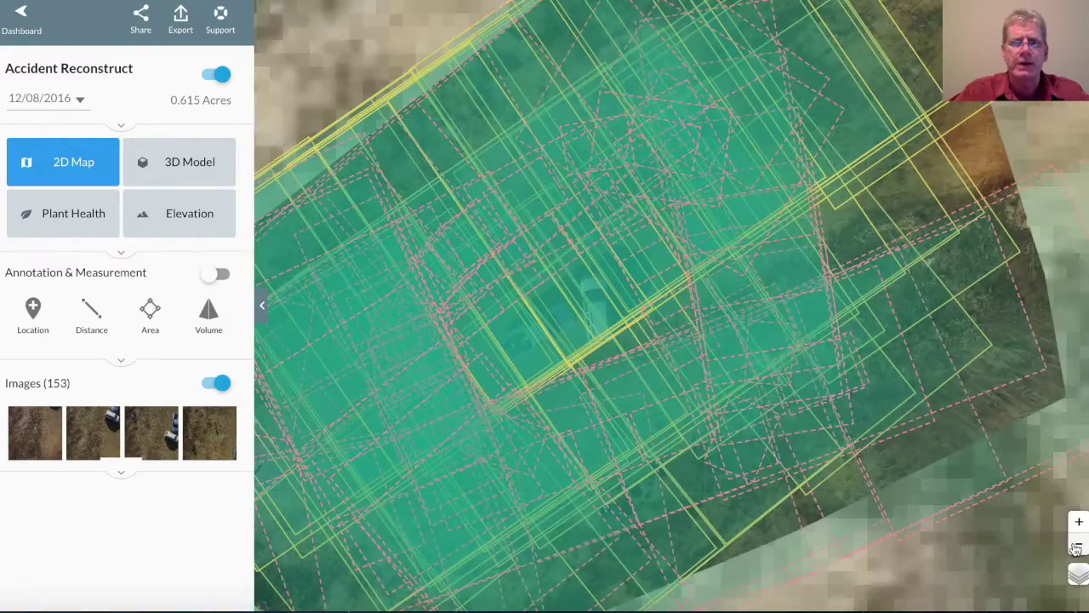
pyautogui.click(1076, 547)
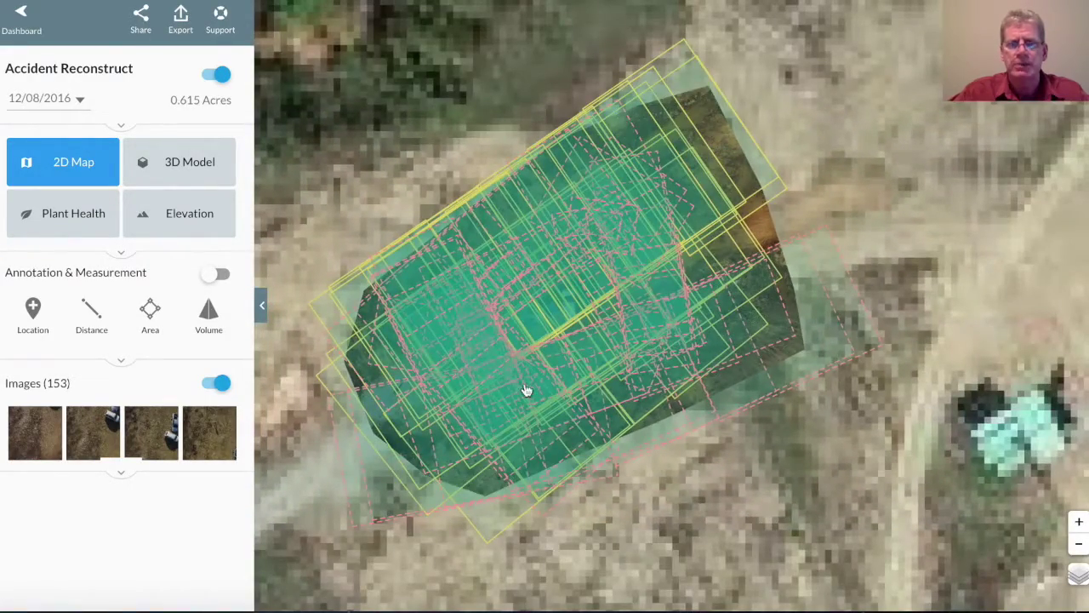
pyautogui.click(209, 432)
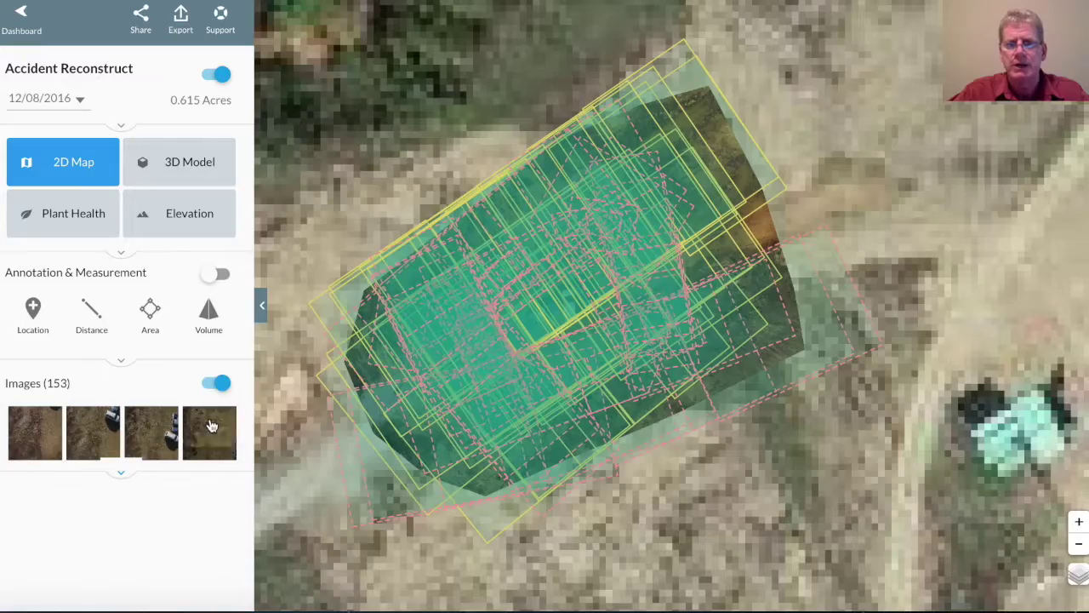
pyautogui.press('Right')
# Step: Step forward through five more drone photos, then close the viewer
pyautogui.click(1079, 302)
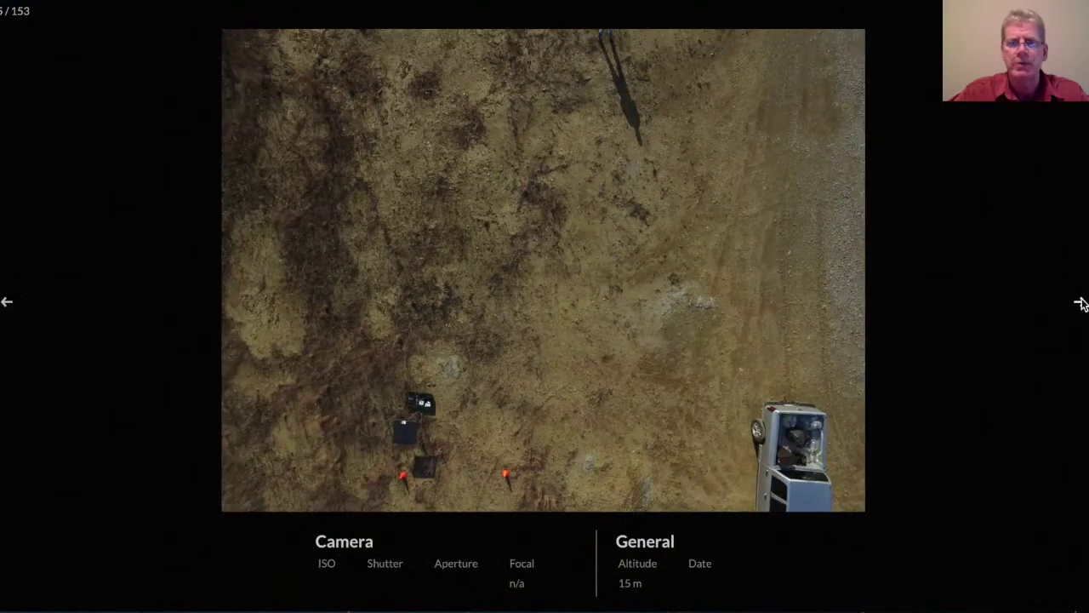
pyautogui.click(1079, 302)
pyautogui.click(1079, 302)
pyautogui.click(1079, 302)
pyautogui.click(1079, 302)
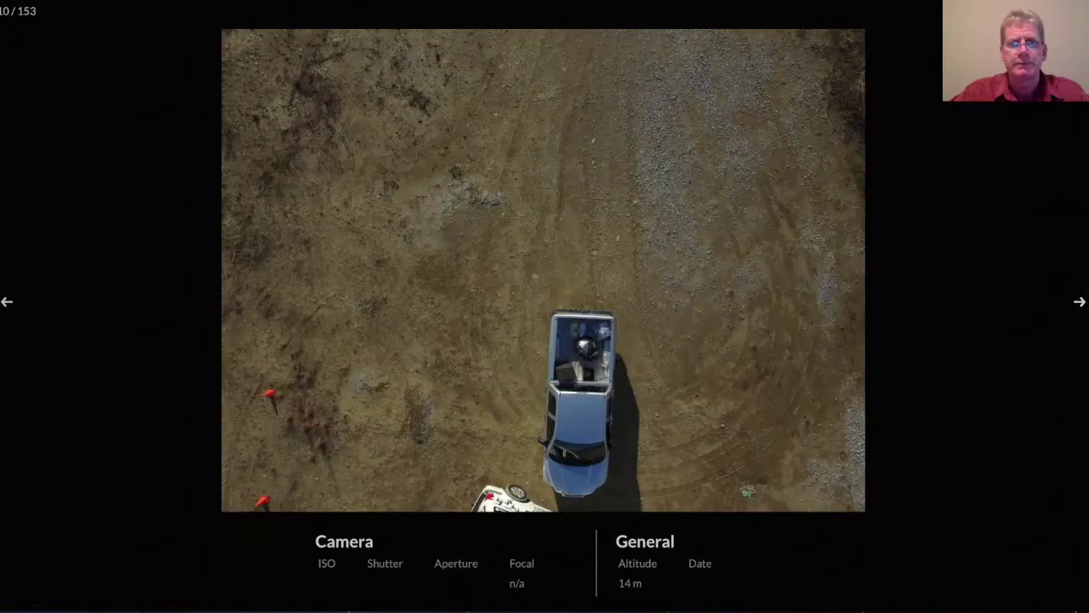
pyautogui.press('Escape')
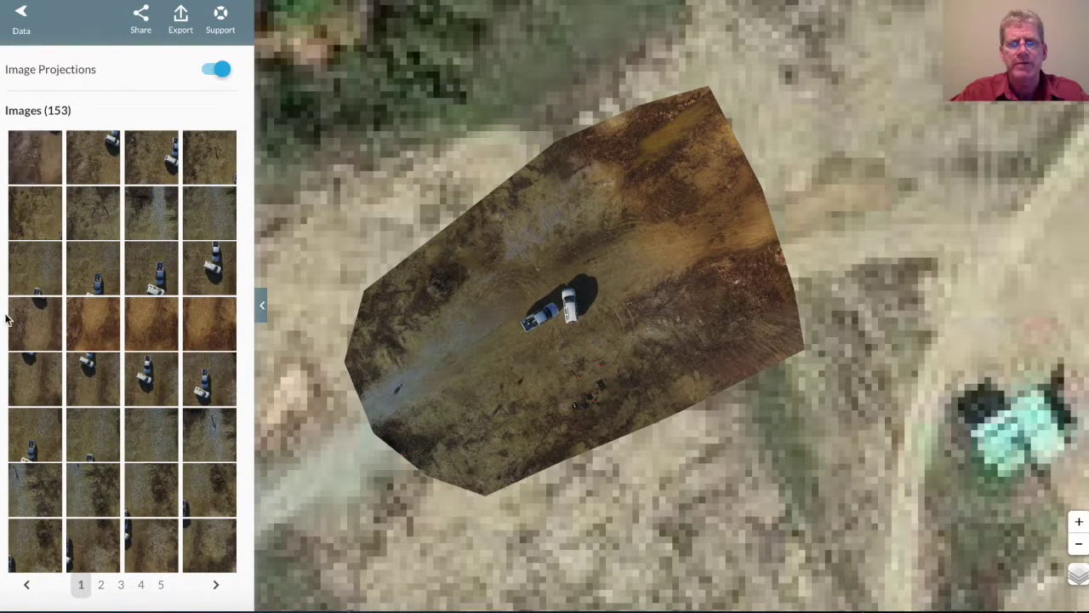
# Step: On page 4 of the thumbnails, open a ground-level vehicle photo, zoom on the white SUV, then go back and close it
pyautogui.click(101, 586)
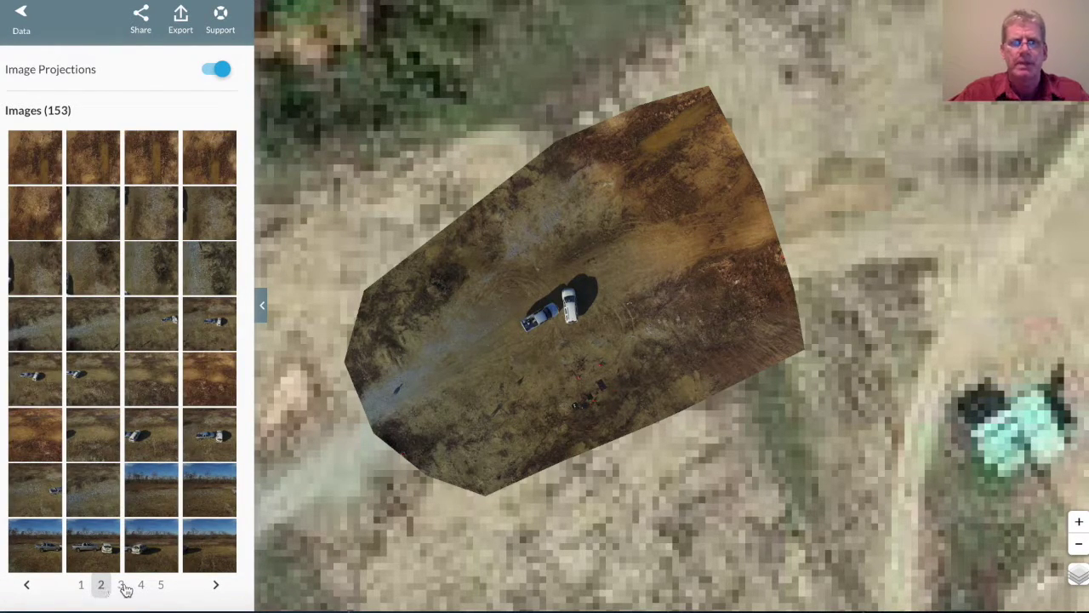
pyautogui.click(124, 586)
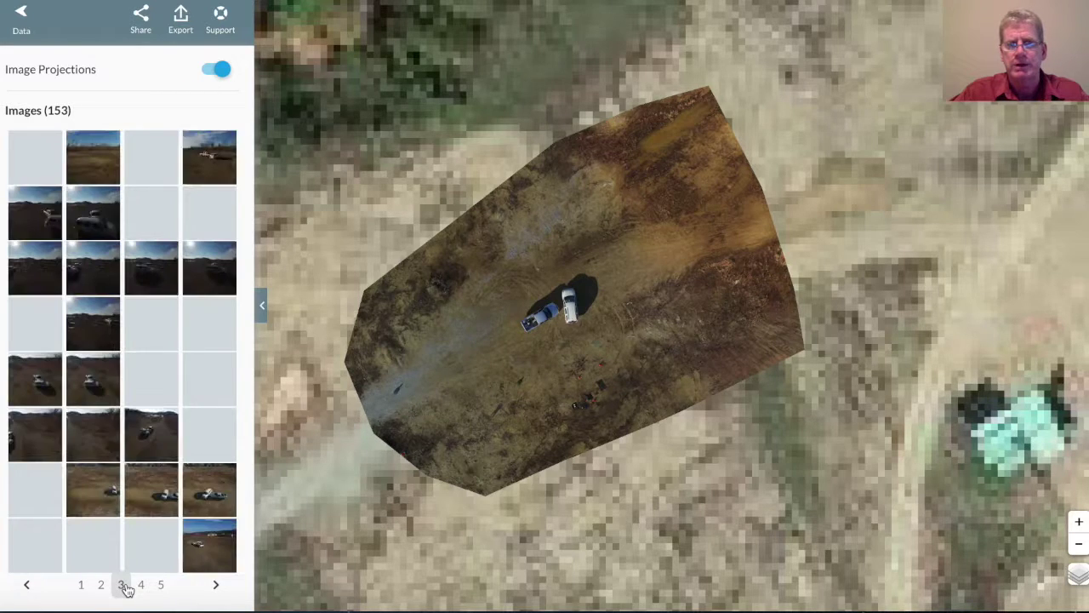
pyautogui.click(143, 586)
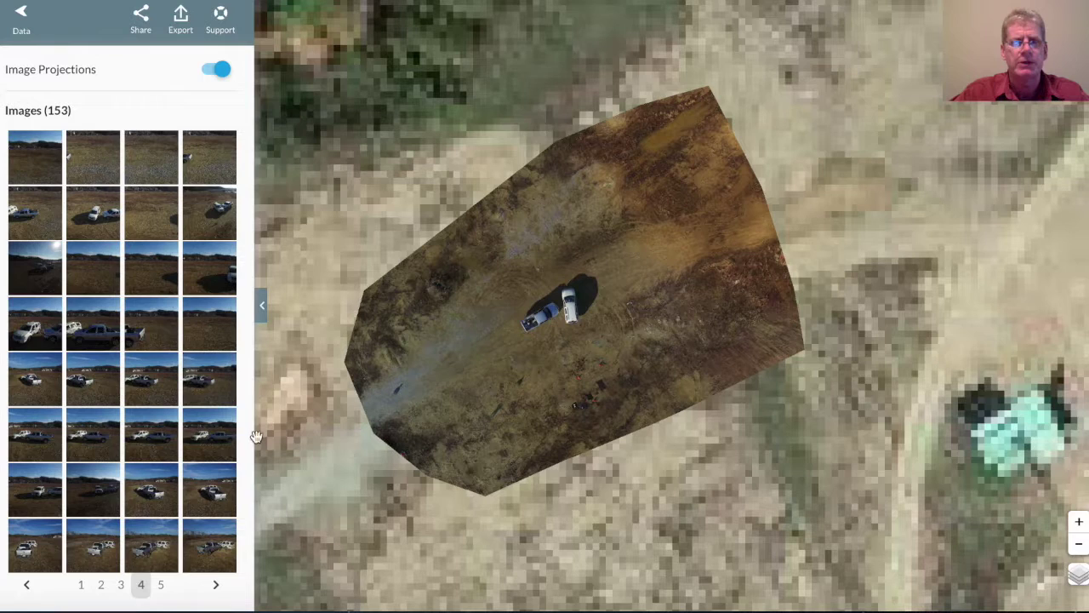
pyautogui.click(37, 328)
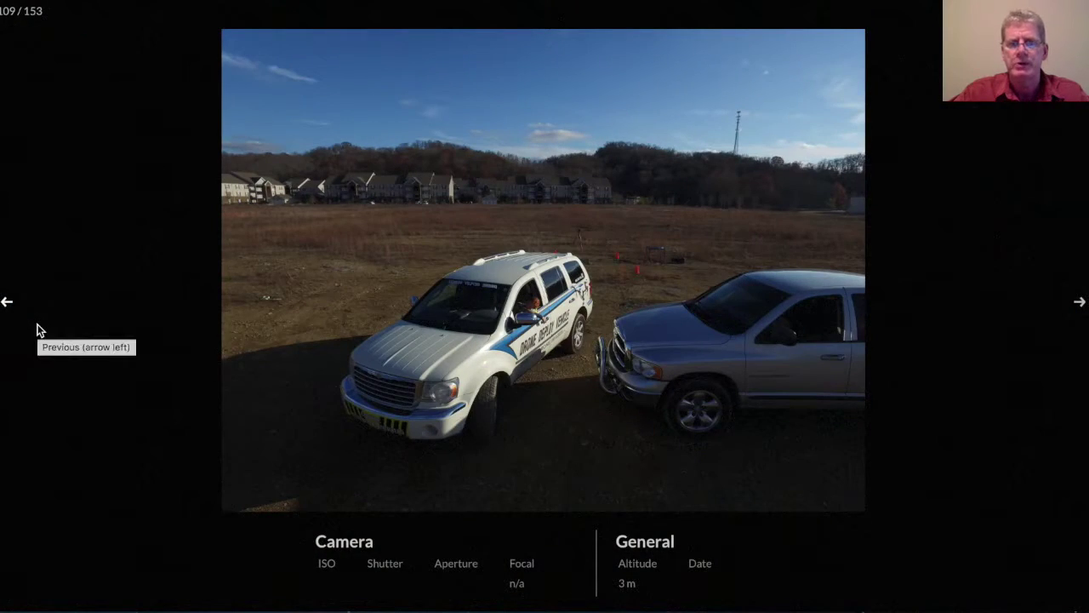
pyautogui.click(514, 291)
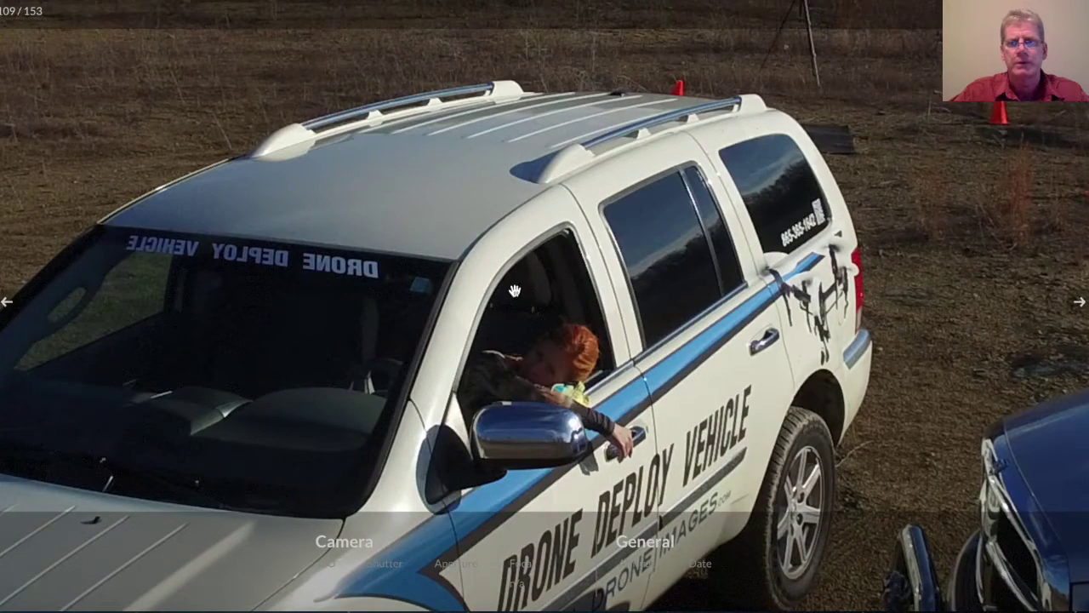
pyautogui.click(7, 305)
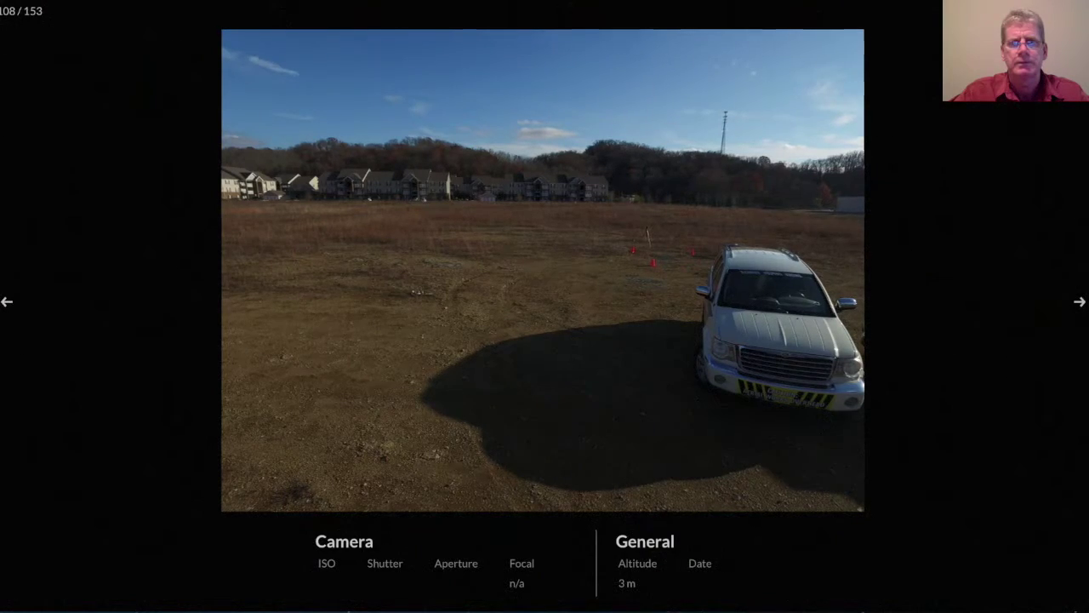
pyautogui.press('Escape')
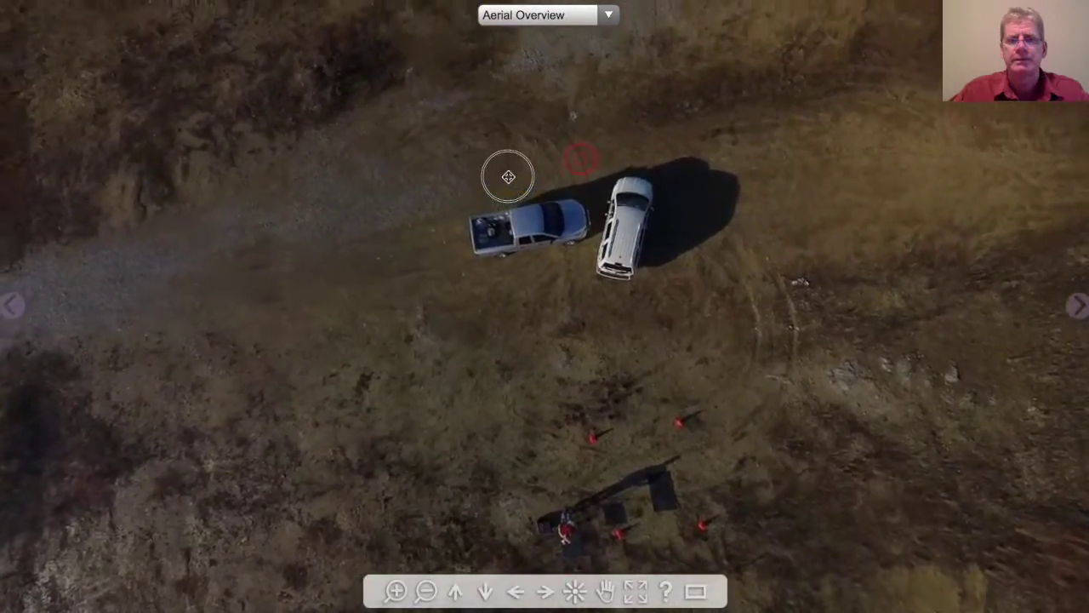
# Step: Zoom into the Aerial Overview and pan to centre the grey pickup and white SUV
pyautogui.click(396, 589)
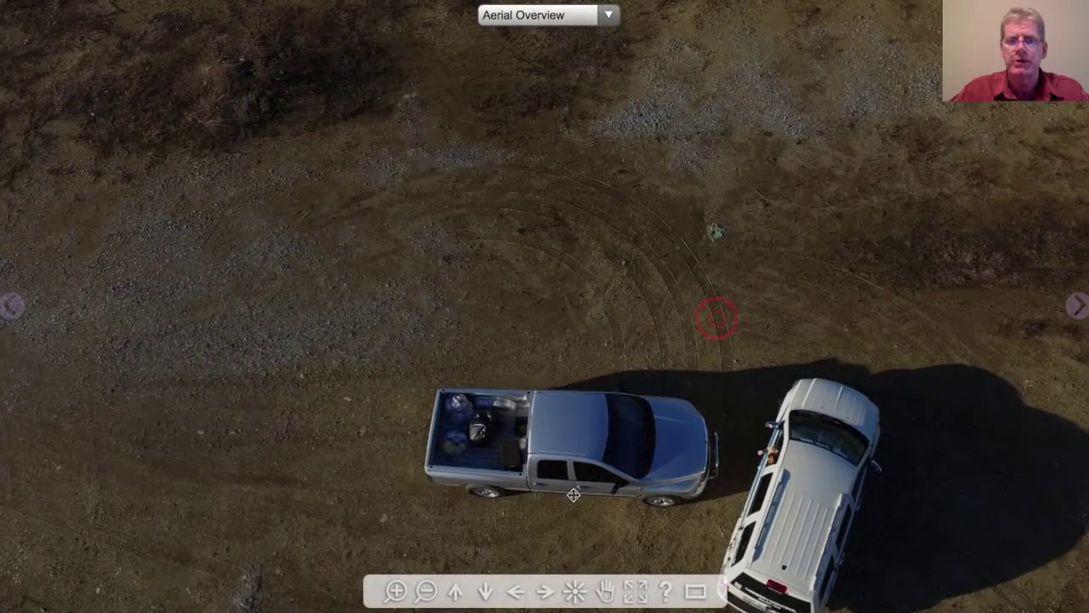
pyautogui.moveTo(686, 409); pyautogui.dragTo(655, 442)
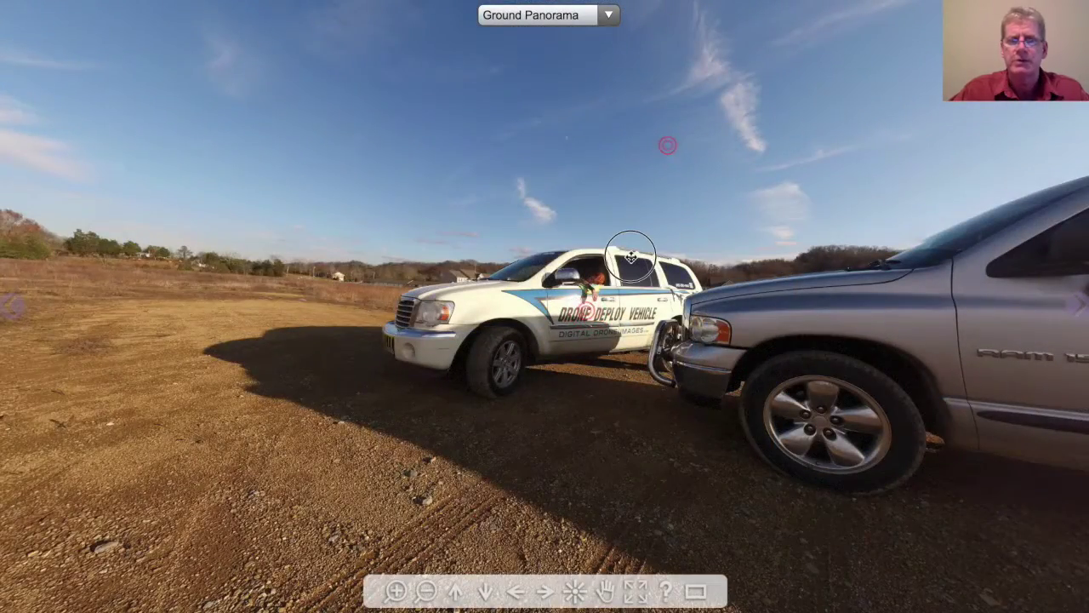
# Step: Rotate and zoom the Ground Panorama toward the grey pickup's front and the drone vehicle
pyautogui.moveTo(631, 255); pyautogui.dragTo(604, 259)
pyautogui.click(396, 588)
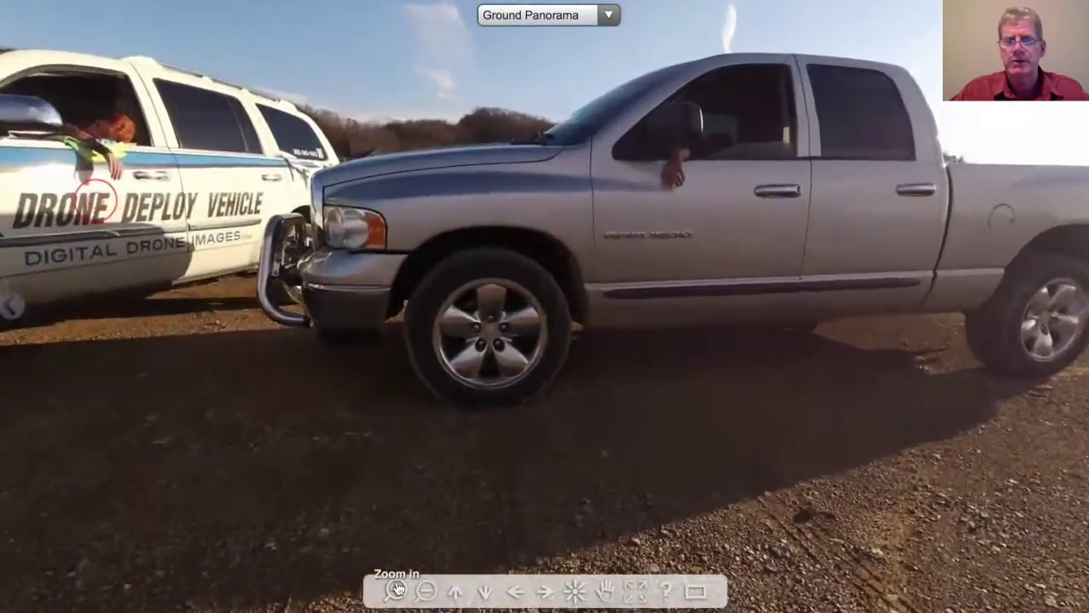
pyautogui.scroll(-3, 518, 350)
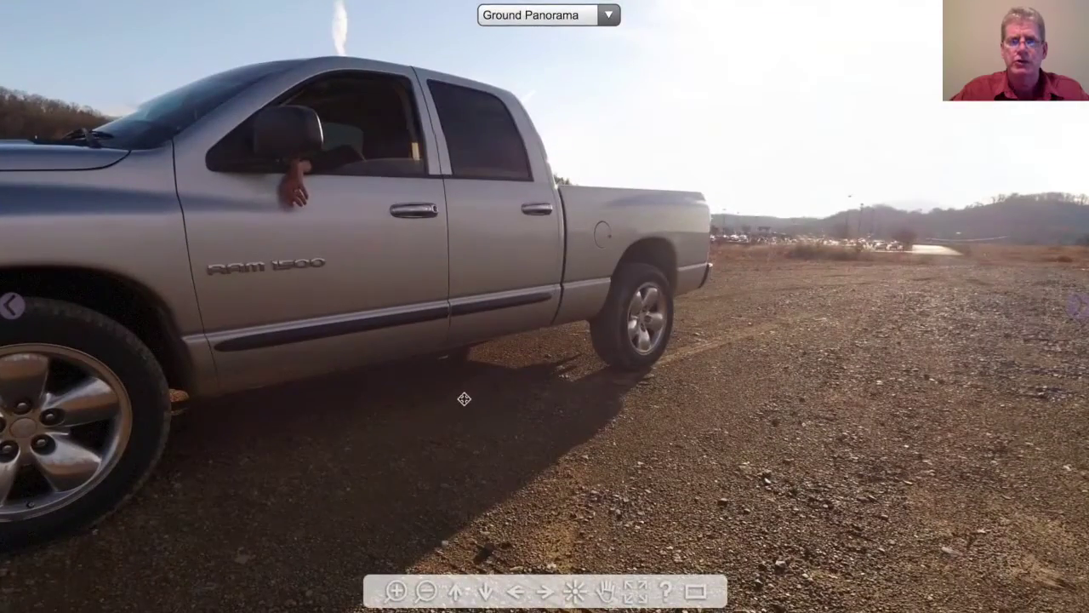
pyautogui.moveTo(464, 398); pyautogui.dragTo(430, 396)
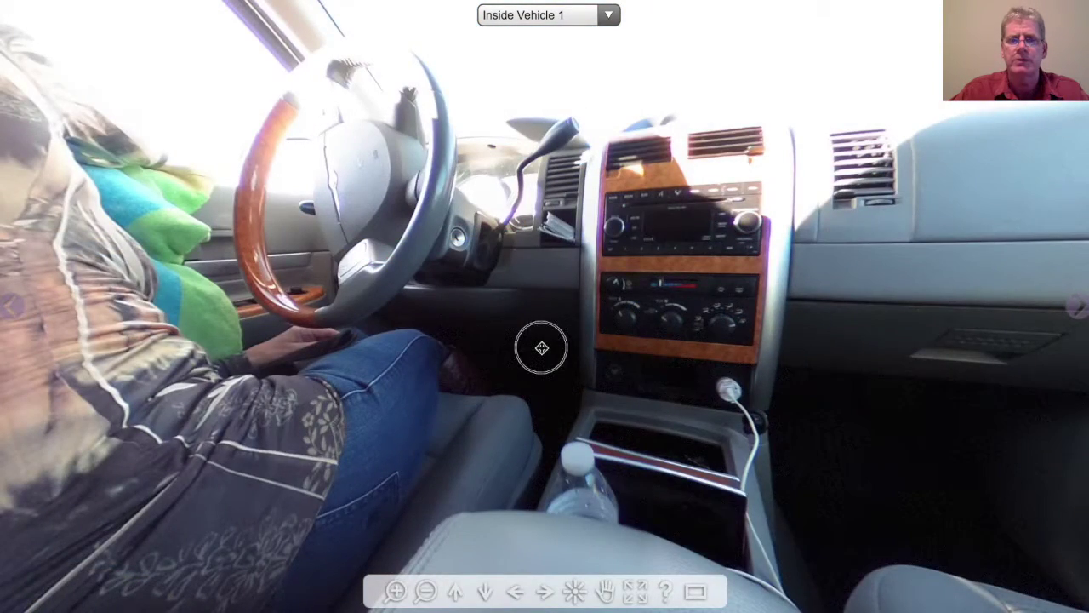
# Step: Look over the centre armrest, console, dashboard and radio inside Vehicle 1, then turn toward the driver's seat
pyautogui.moveTo(541, 349); pyautogui.dragTo(509, 343)
pyautogui.click(407, 590)
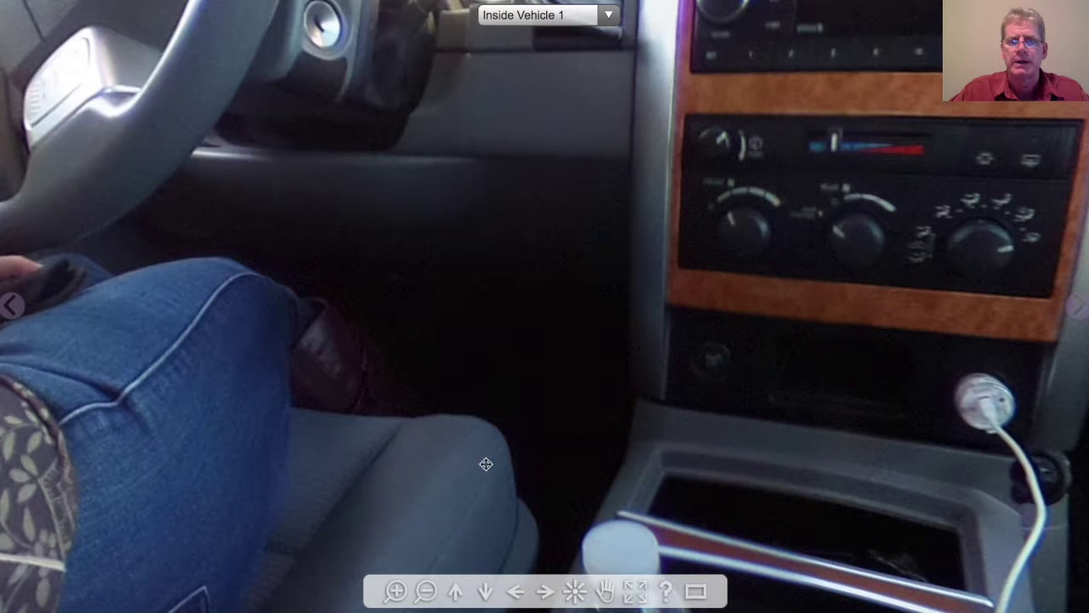
pyautogui.scroll(5, 486, 464)
pyautogui.scroll(-3, 491, 459)
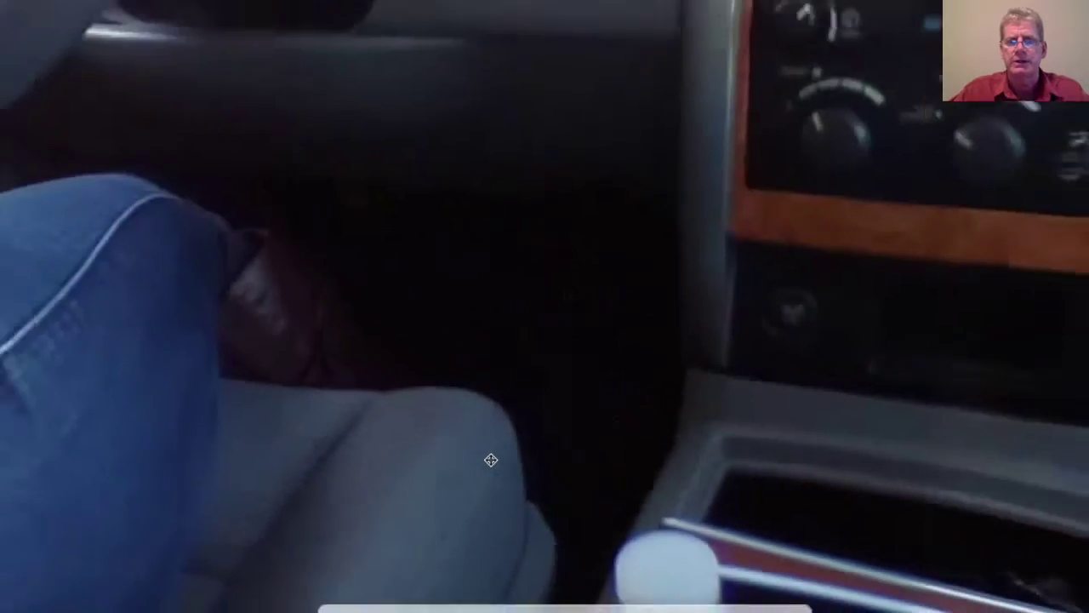
pyautogui.scroll(-3, 491, 459)
pyautogui.moveTo(492, 457); pyautogui.dragTo(477, 511)
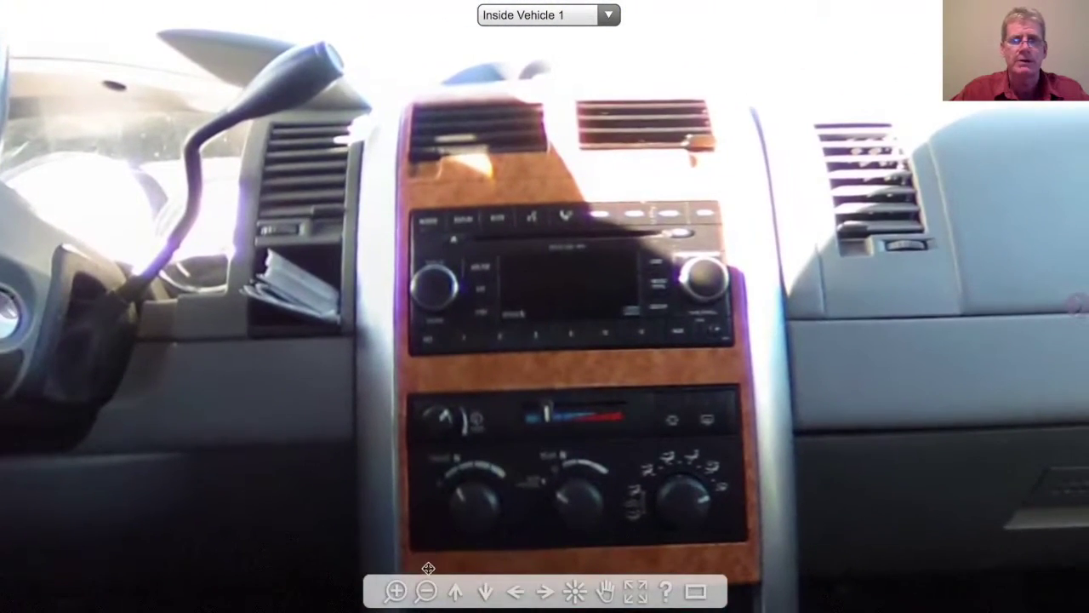
pyautogui.click(428, 589)
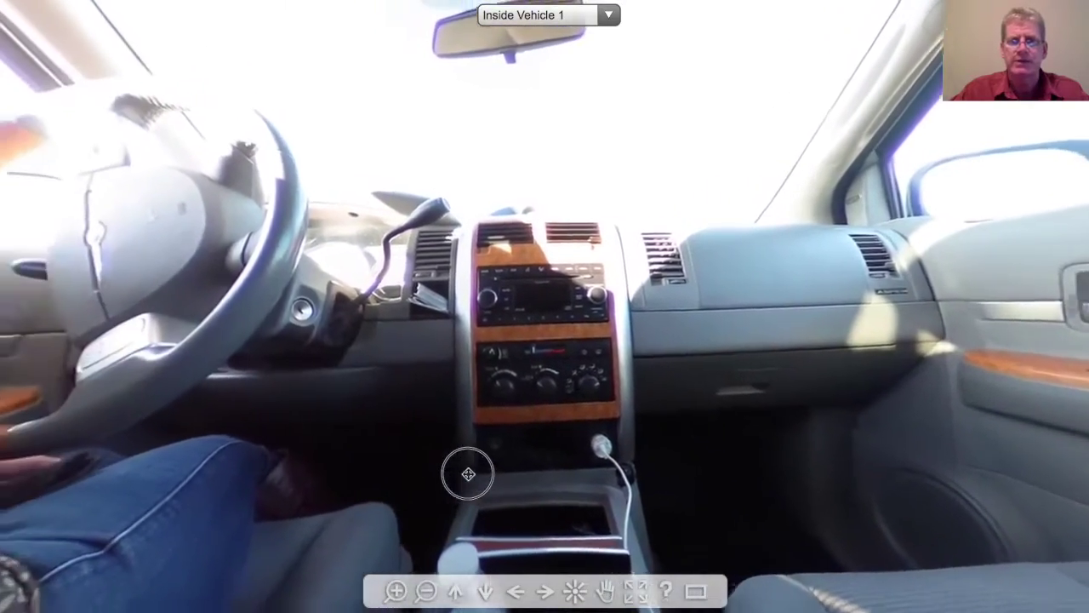
pyautogui.moveTo(468, 474); pyautogui.dragTo(460, 466)
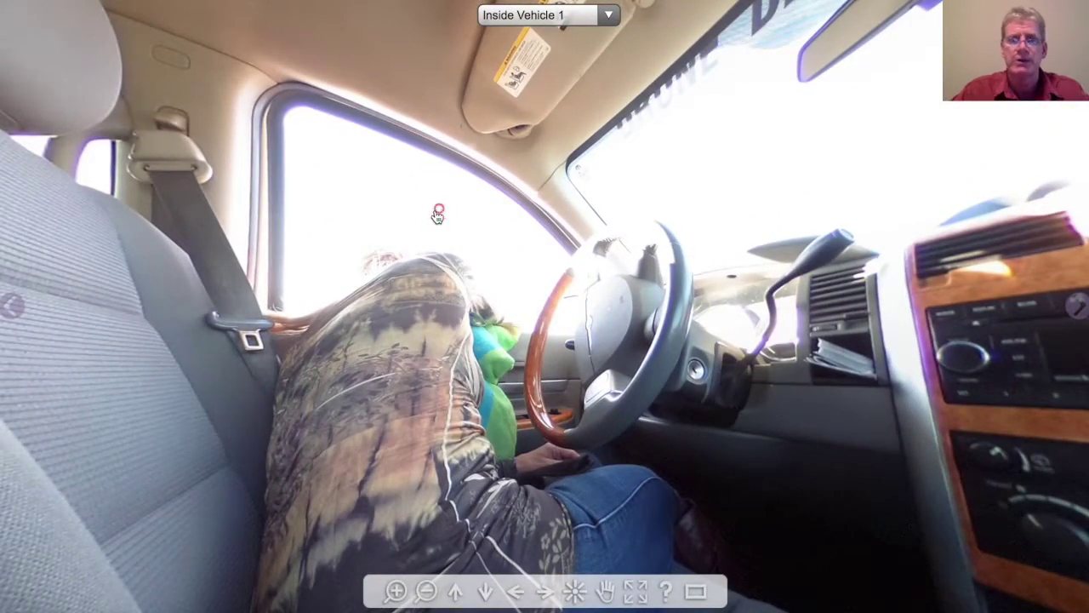
pyautogui.moveTo(377, 337)
pyautogui.mouseDown()
pyautogui.moveTo(345, 345)
pyautogui.moveTo(398, 338)
pyautogui.mouseUp()
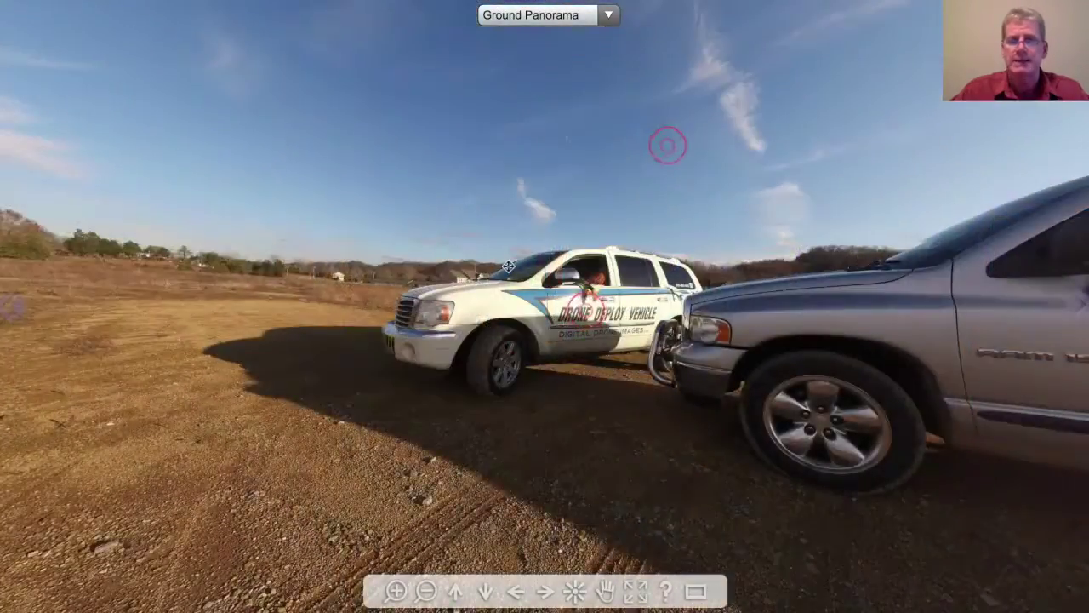
# Step: Rotate the outdoor and aerial views, then pick Ground Panorama and Inside Vehicle 1 from the scene list
pyautogui.moveTo(508, 266)
pyautogui.mouseDown()
pyautogui.moveTo(522, 256)
pyautogui.moveTo(504, 269)
pyautogui.mouseUp()
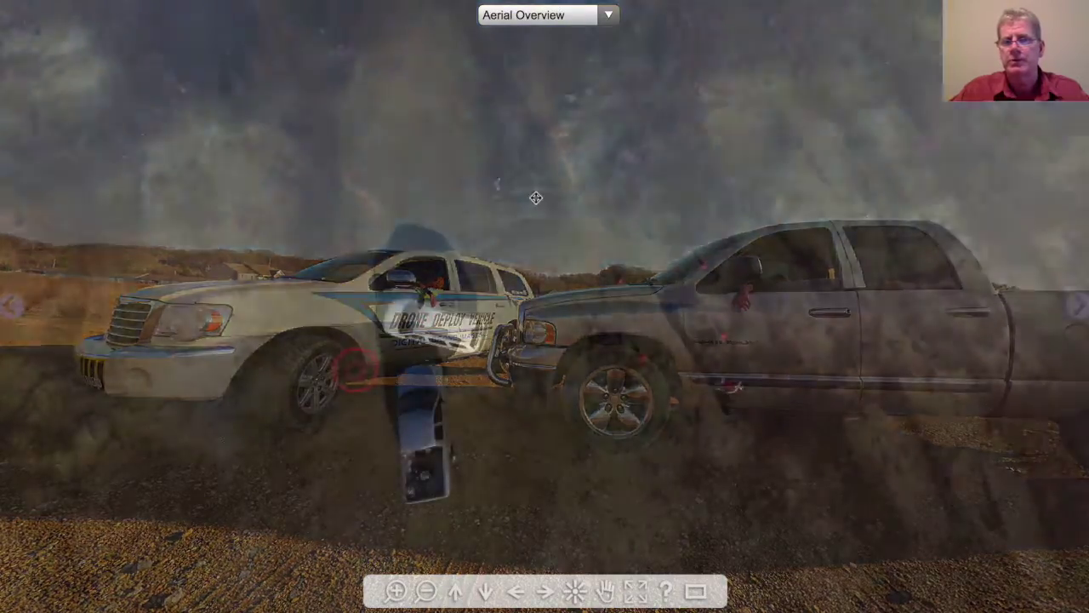
pyautogui.moveTo(533, 194)
pyautogui.mouseDown()
pyautogui.moveTo(514, 221)
pyautogui.moveTo(536, 182)
pyautogui.moveTo(543, 194)
pyautogui.mouseUp()
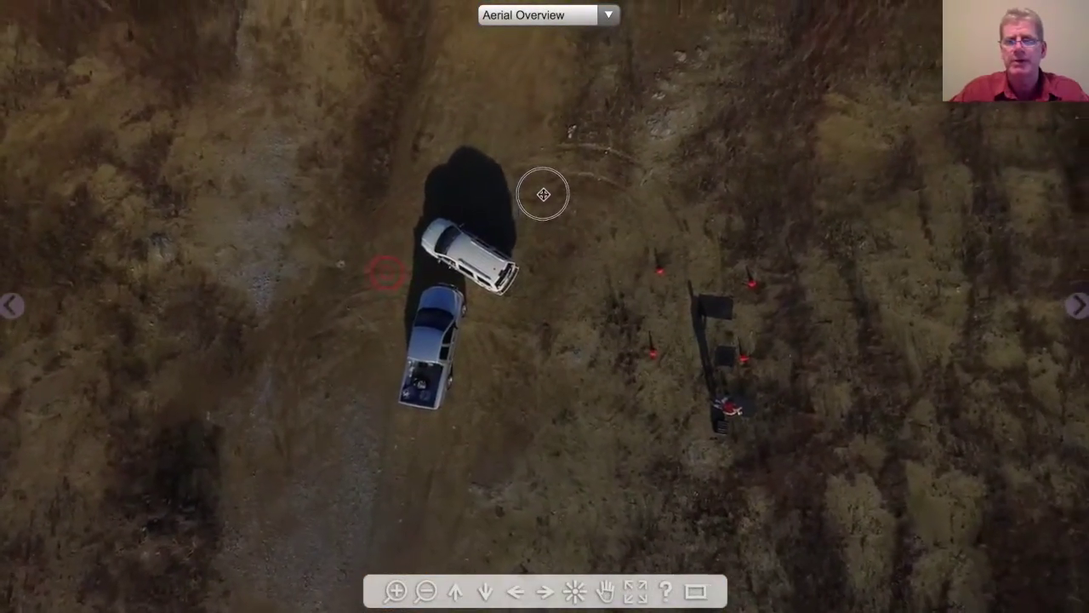
pyautogui.click(609, 17)
pyautogui.click(570, 90)
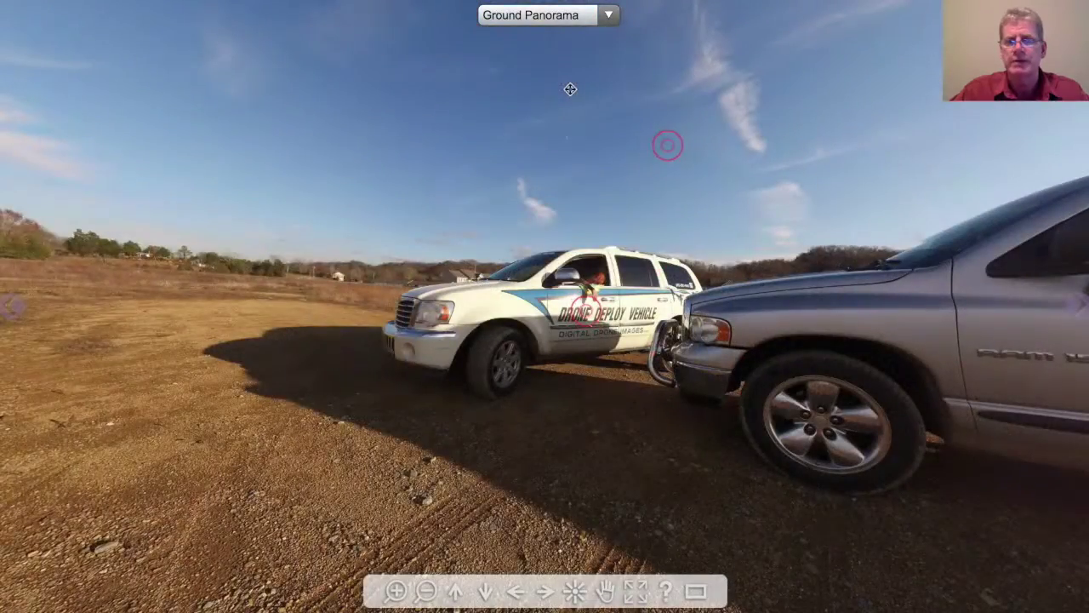
pyautogui.click(609, 17)
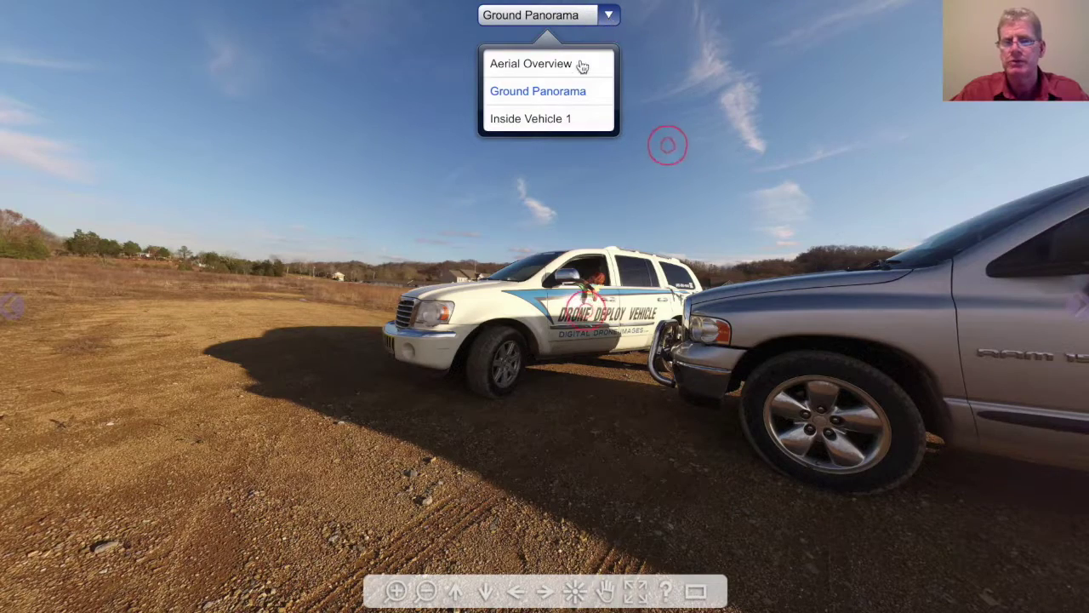
pyautogui.click(558, 120)
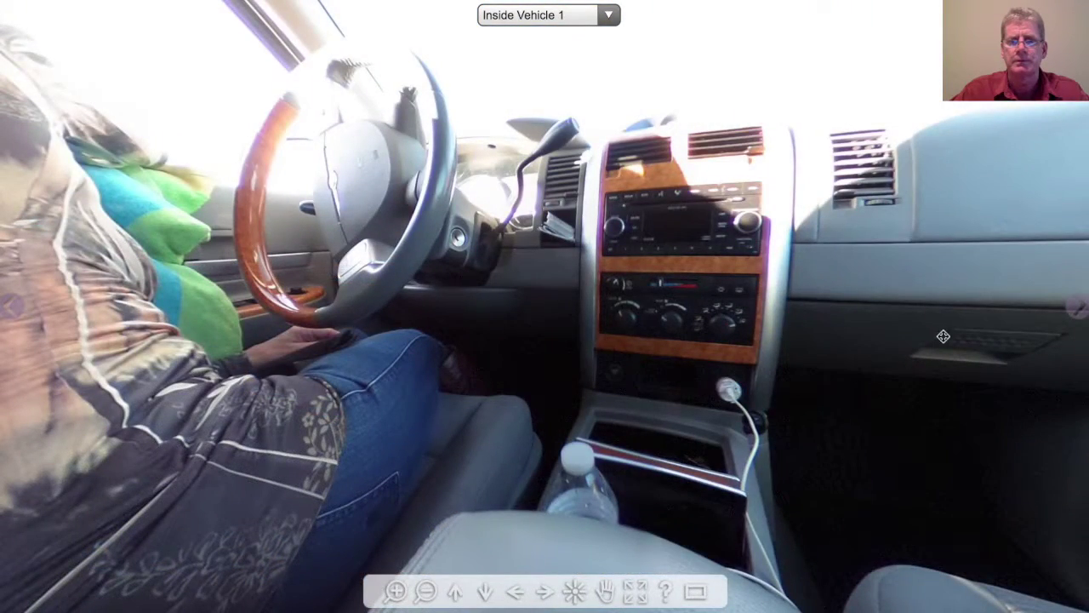
# Step: Advance through Aerial Overview to Ground Panorama, return to the aerial view, and hide the viewer controls
pyautogui.click(1078, 308)
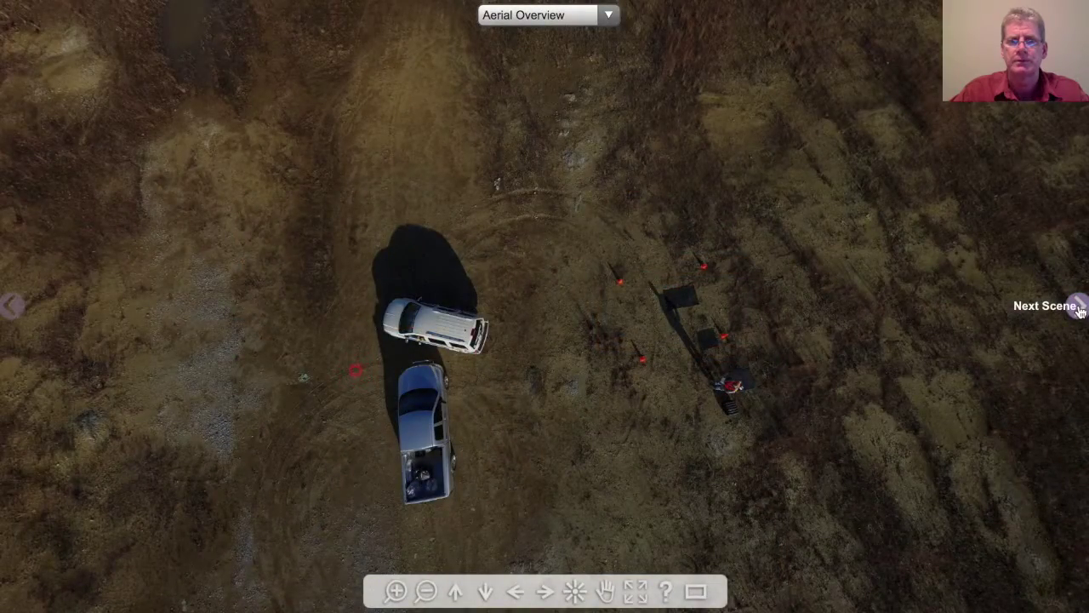
pyautogui.click(1078, 308)
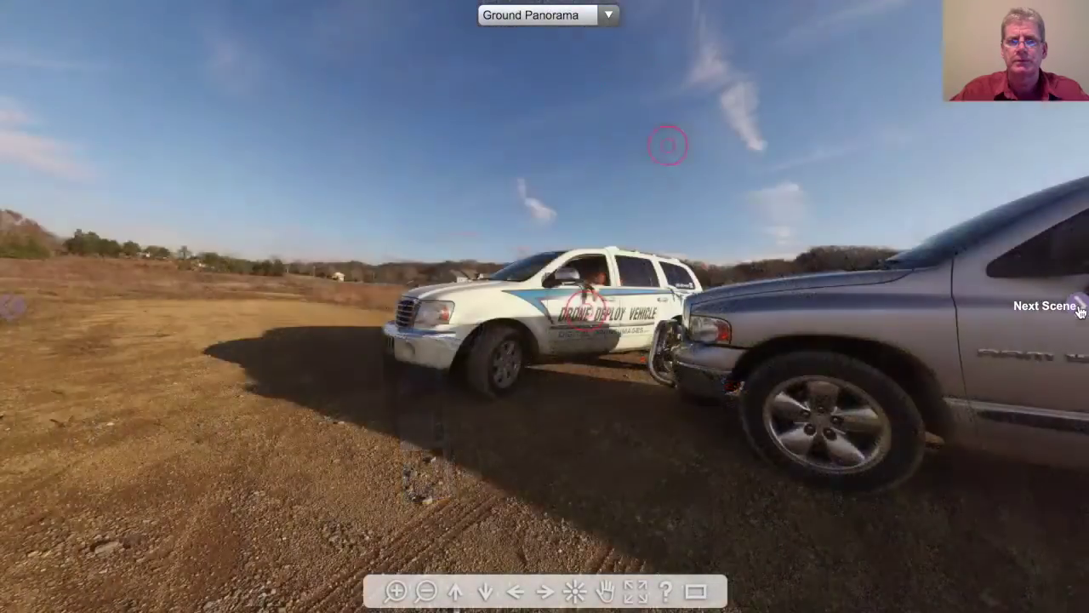
pyautogui.moveTo(826, 336); pyautogui.dragTo(867, 338)
pyautogui.moveTo(612, 126)
pyautogui.mouseDown()
pyautogui.moveTo(573, 129)
pyautogui.moveTo(547, 161)
pyautogui.mouseUp()
pyautogui.click(546, 162)
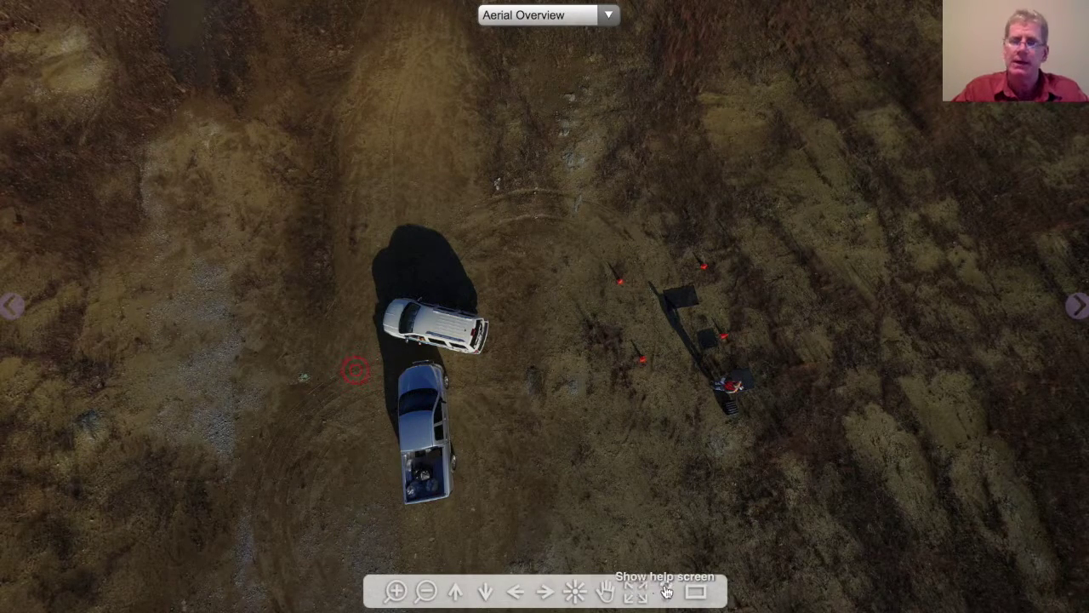
pyautogui.click(695, 590)
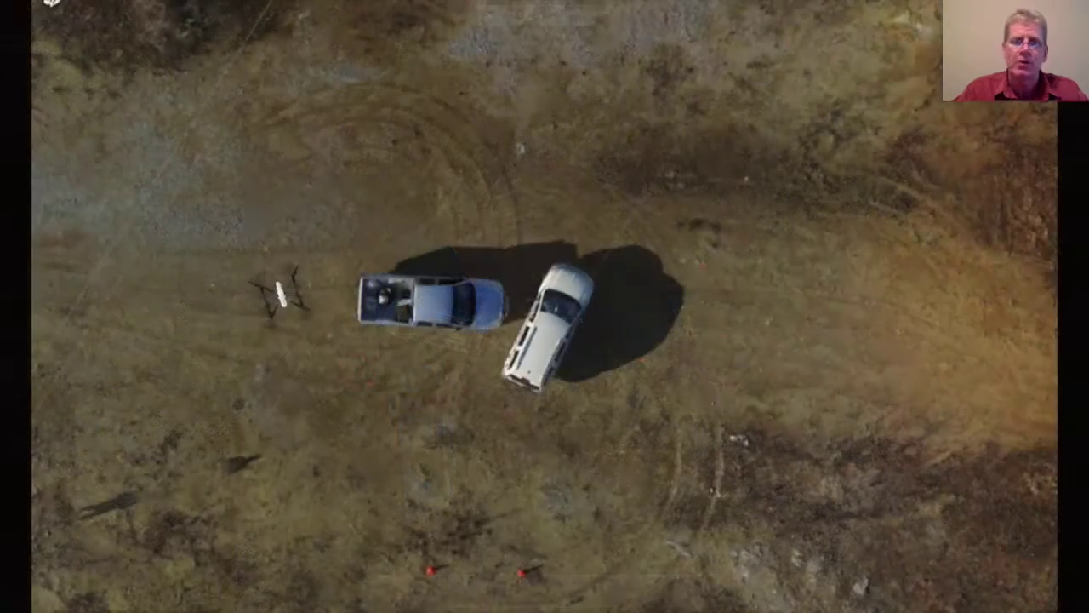